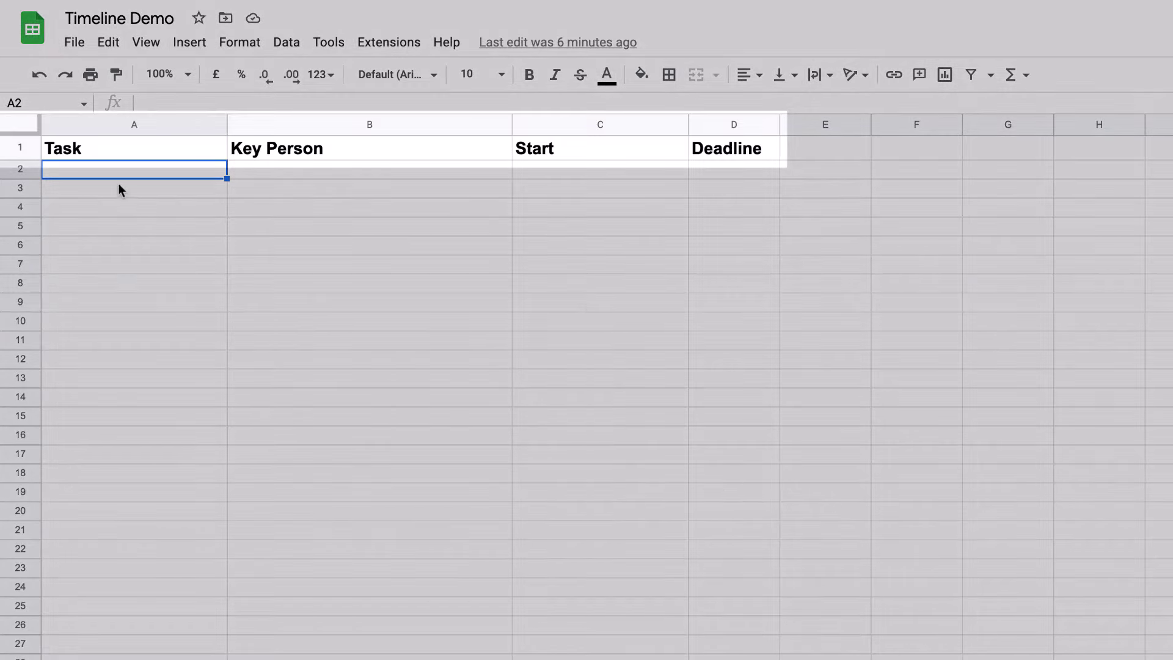
Check the five task rows' key persons, Start dates and Deadlines in rows 2–6.
click(328, 159)
click(559, 155)
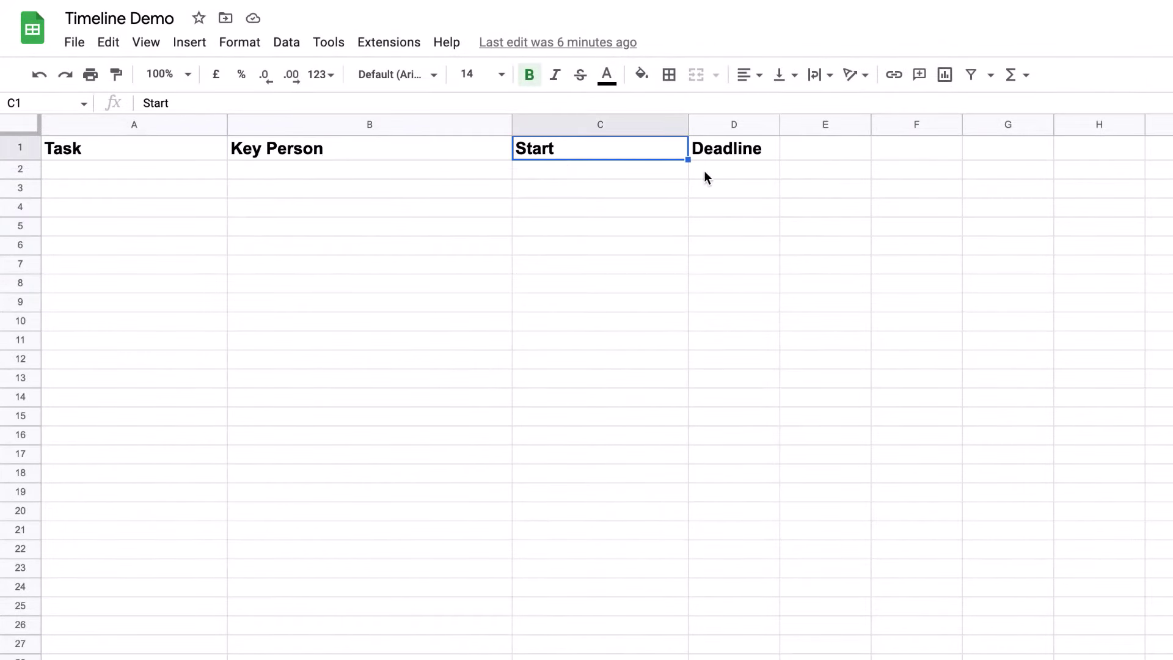
click(733, 157)
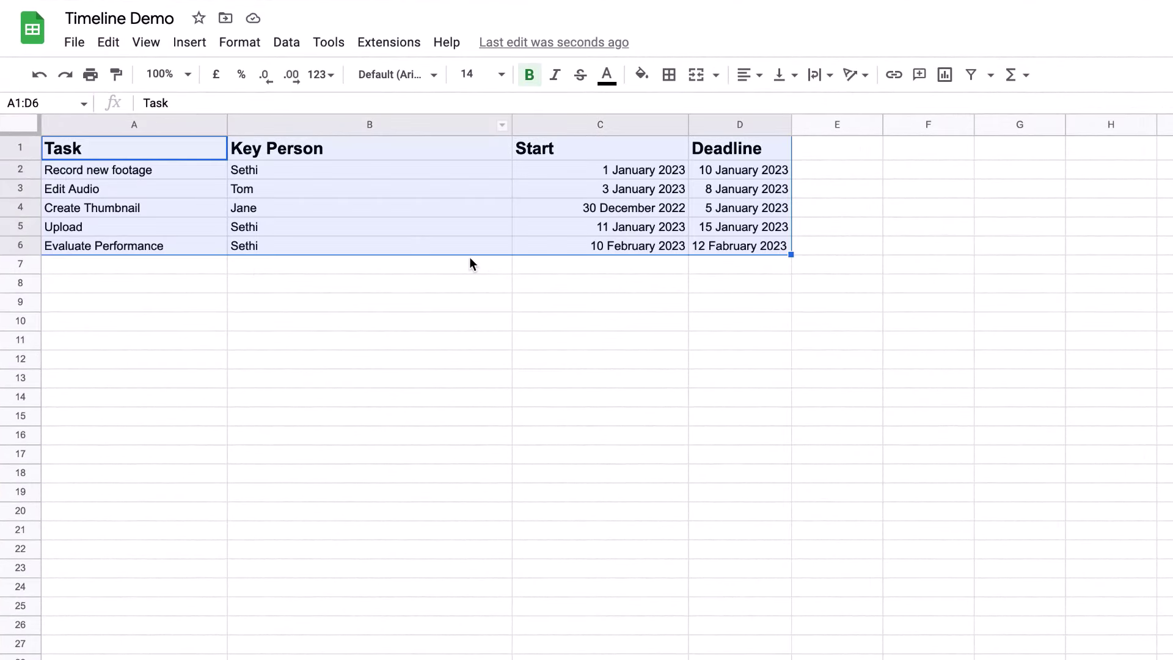
click(615, 211)
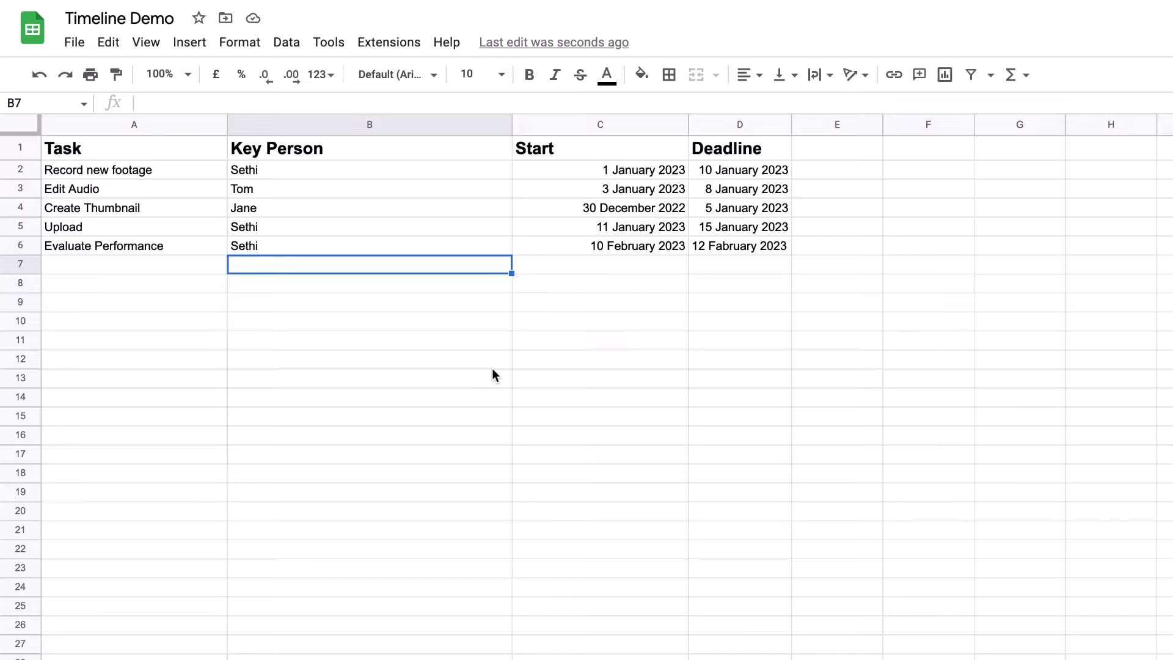
key(Up)
key(Right)
key(Right)
click(399, 433)
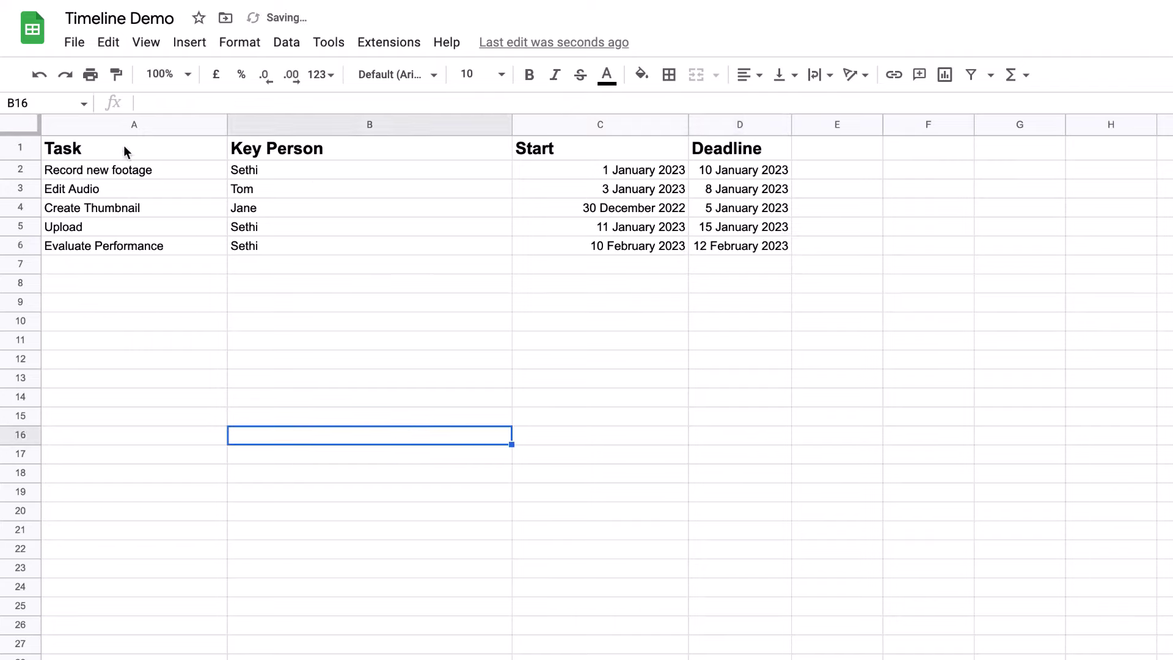
Build a timeline from the task table Sheet1!A1:D6 via Insert > Timeline.
drag(124, 144, 715, 249)
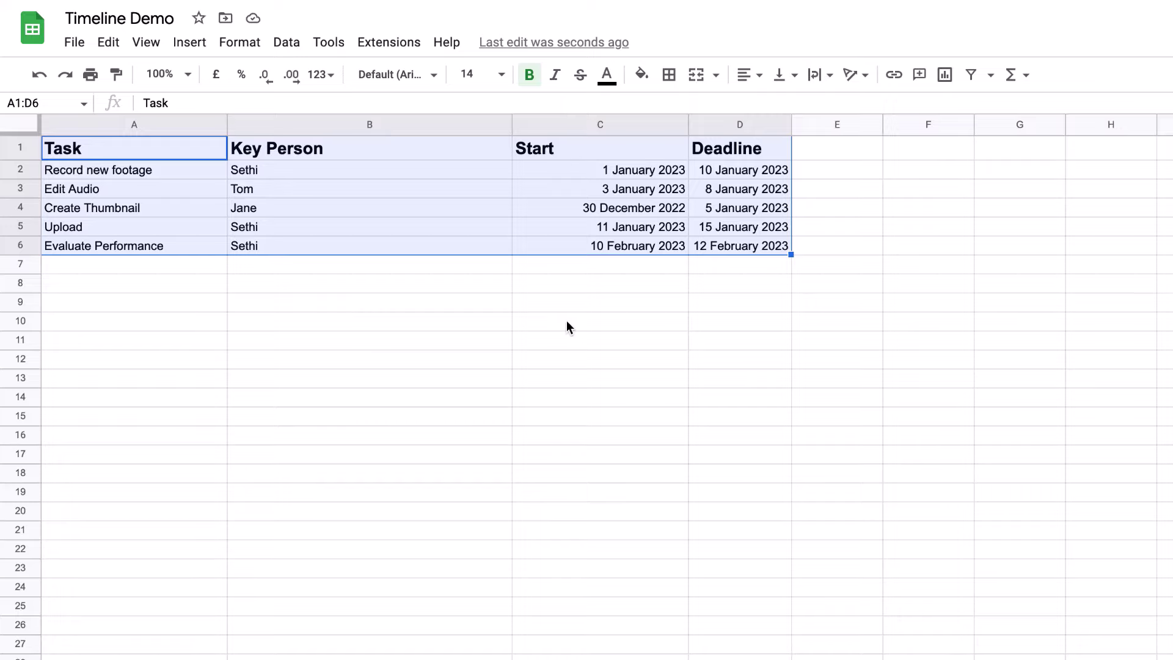
click(193, 45)
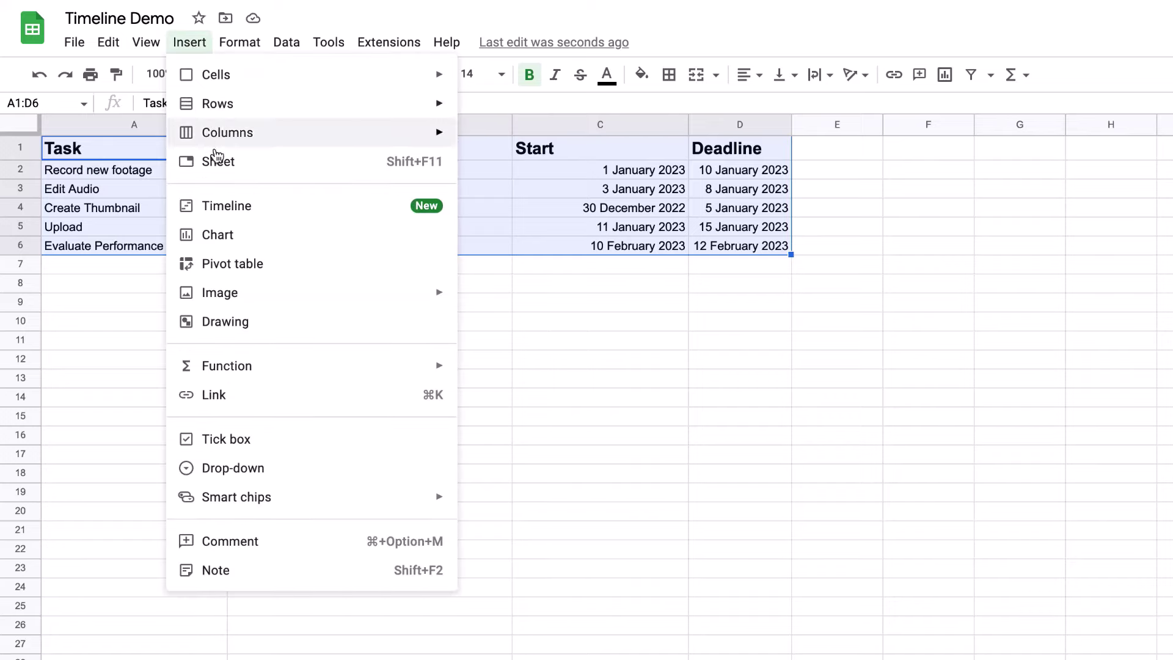
click(343, 206)
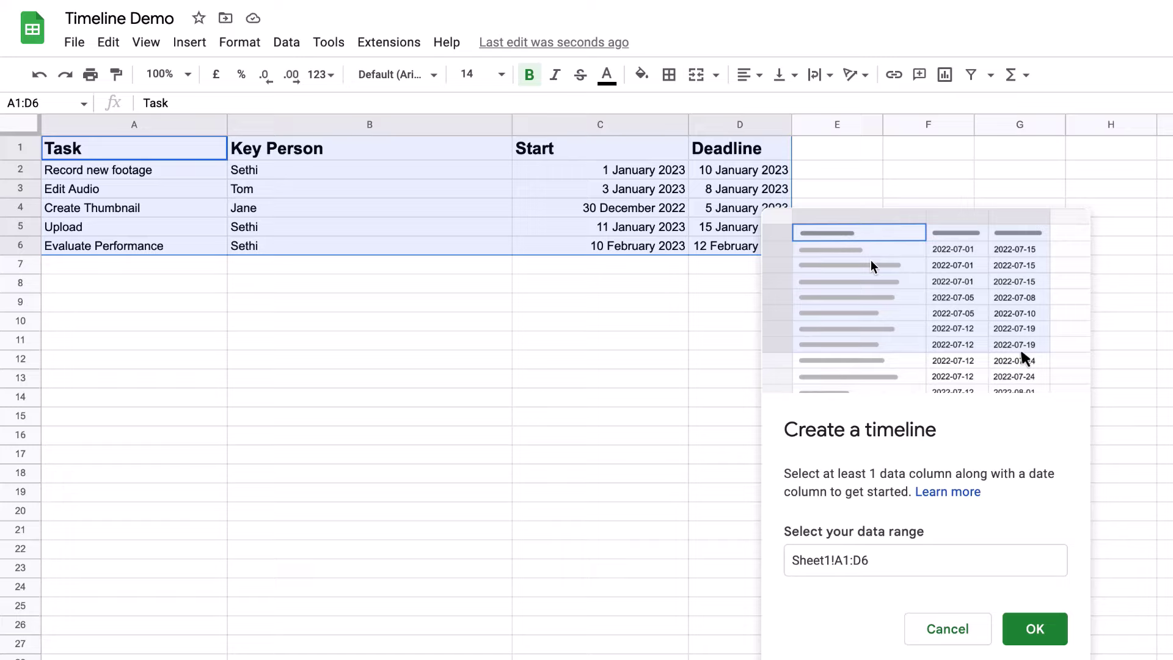
click(1034, 636)
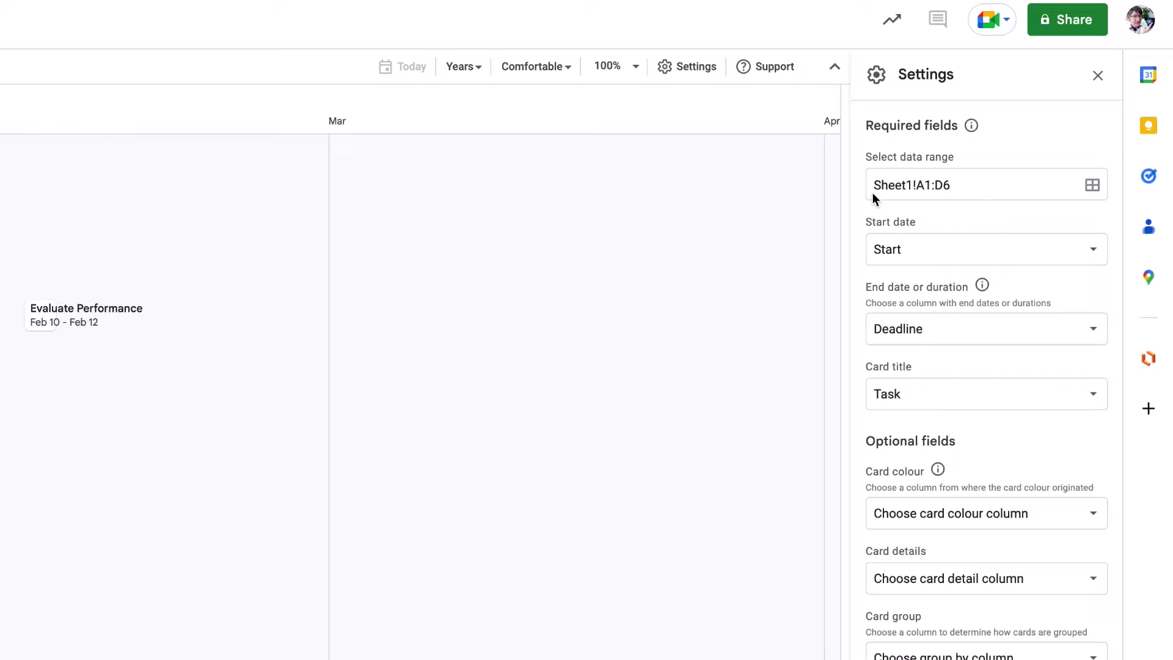
Keep Start as the timeline's start date column.
click(970, 262)
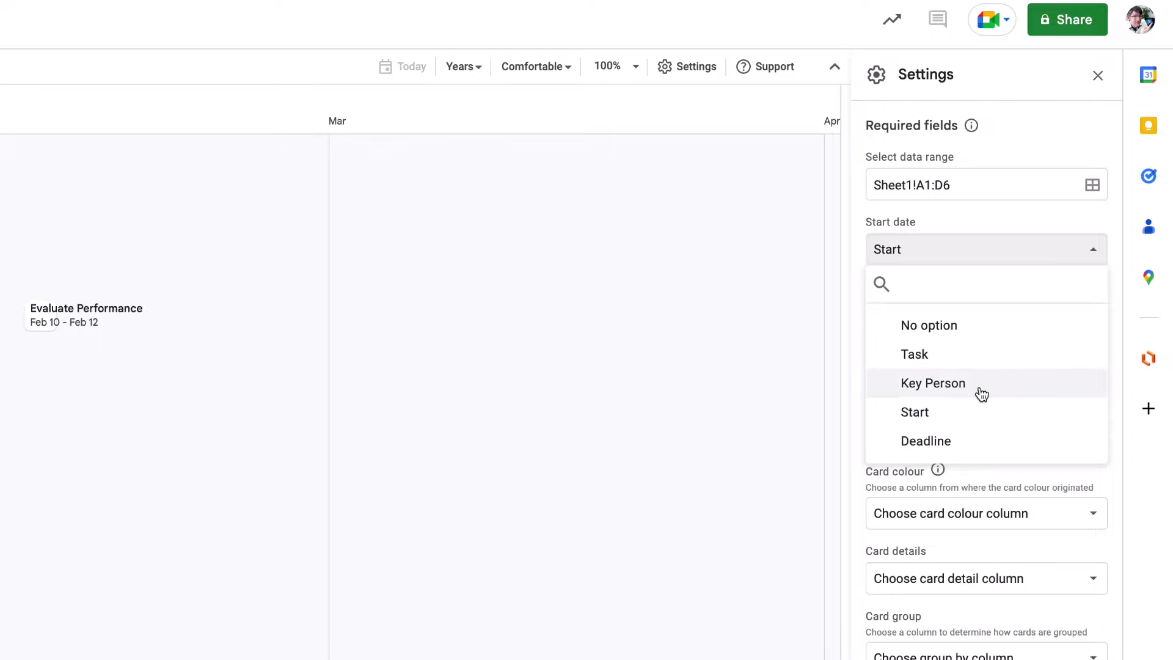
click(974, 411)
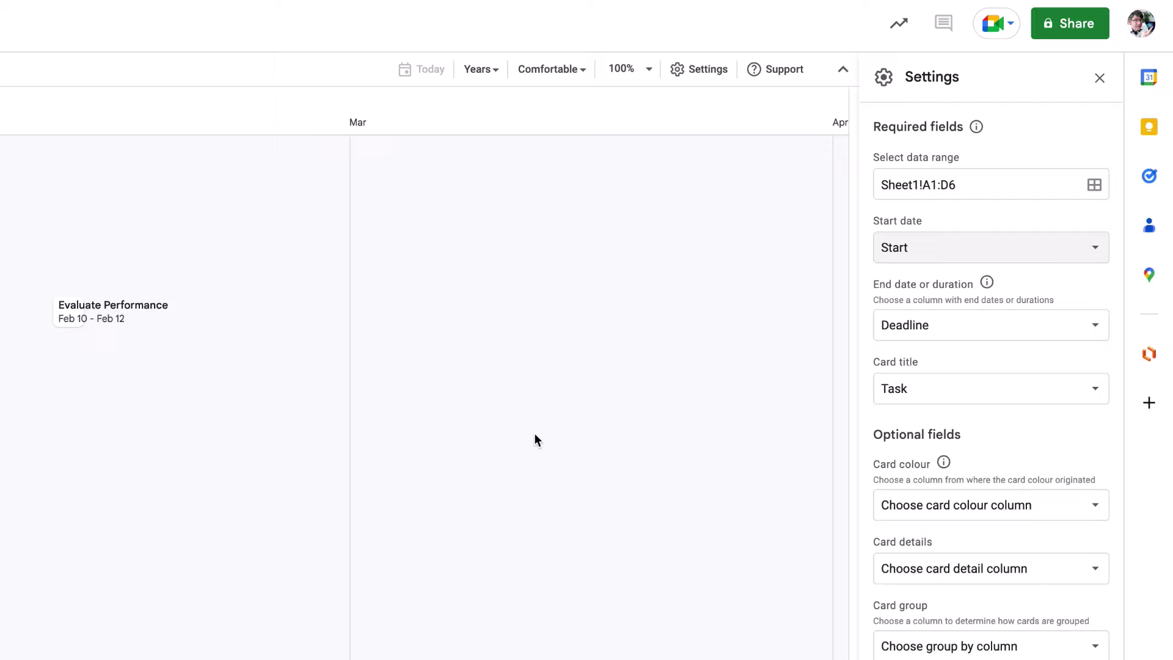
Try Key Person, Task and Deadline as card titles, then set Card title to No option.
click(987, 394)
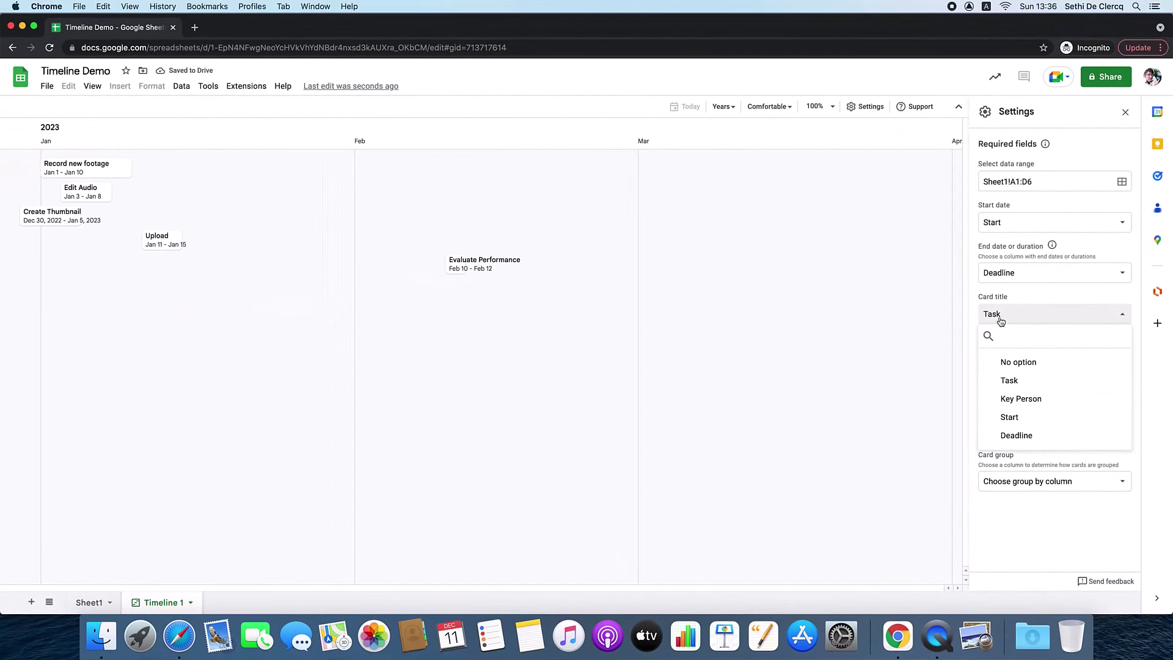
click(1055, 404)
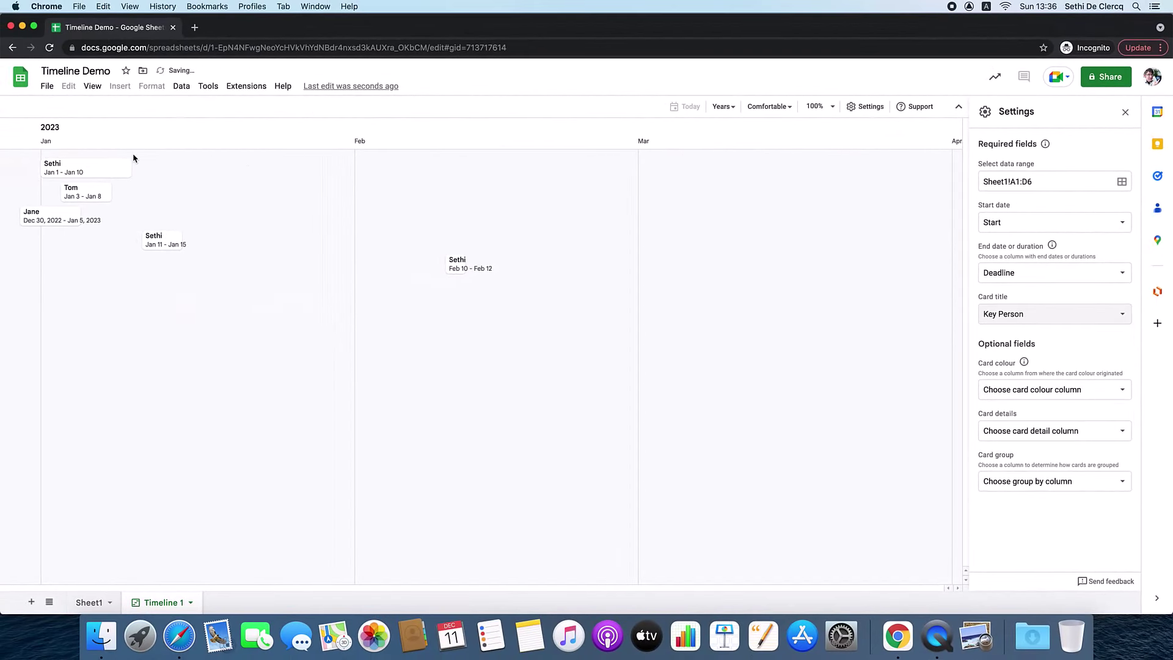
click(1011, 314)
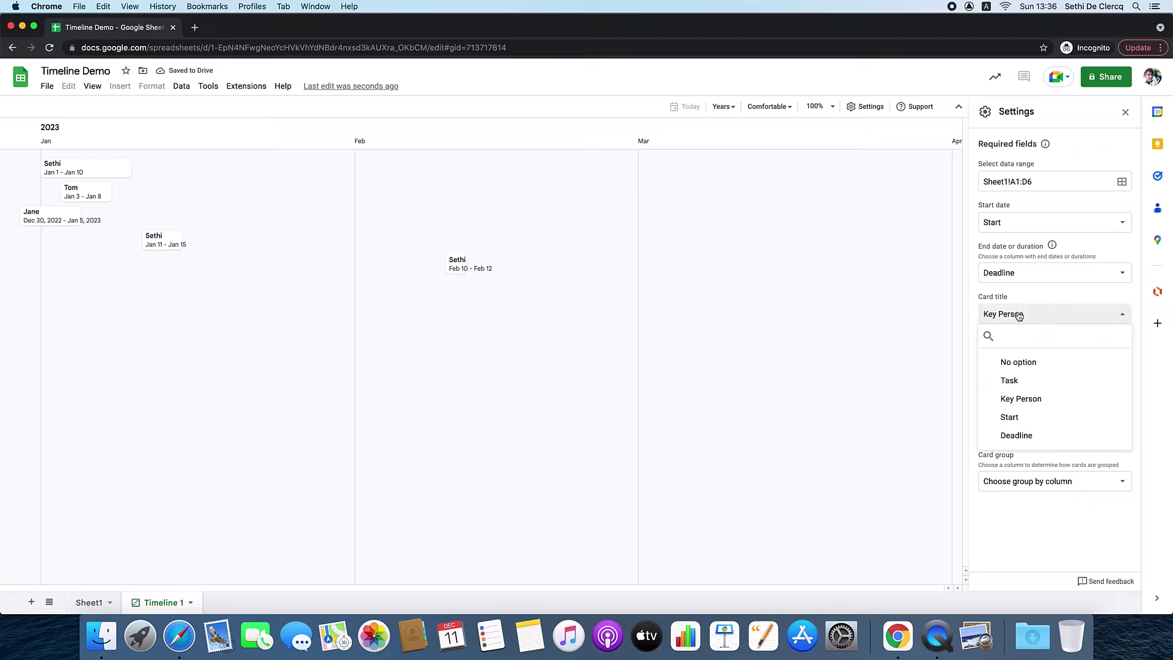
click(1042, 381)
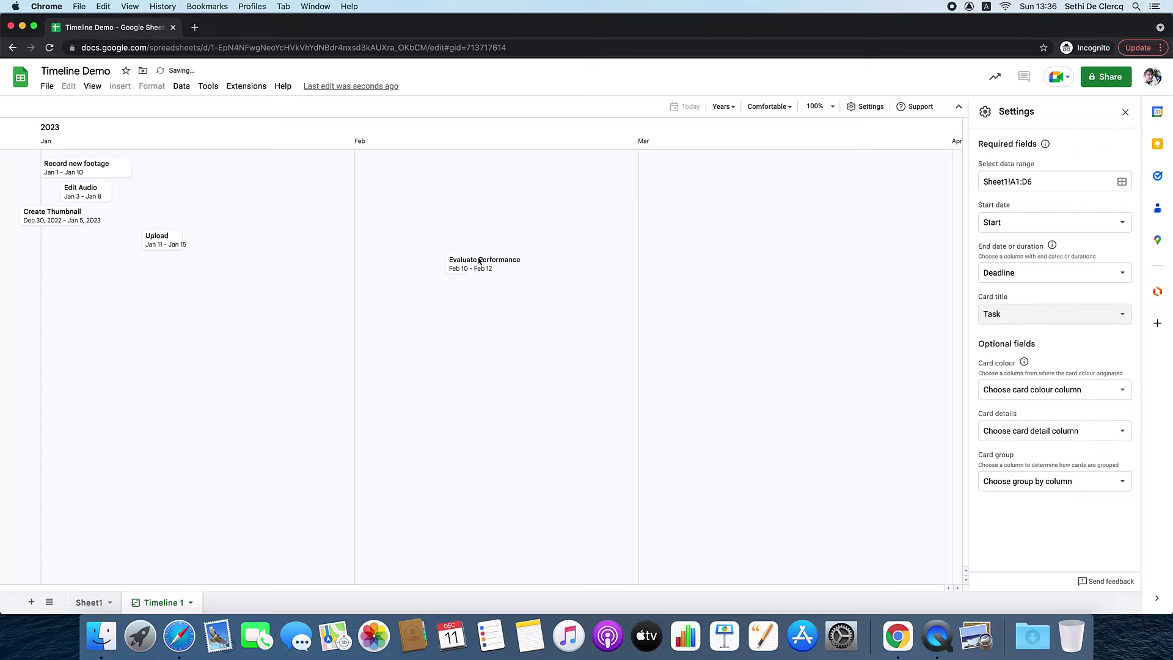
click(1021, 316)
click(1050, 433)
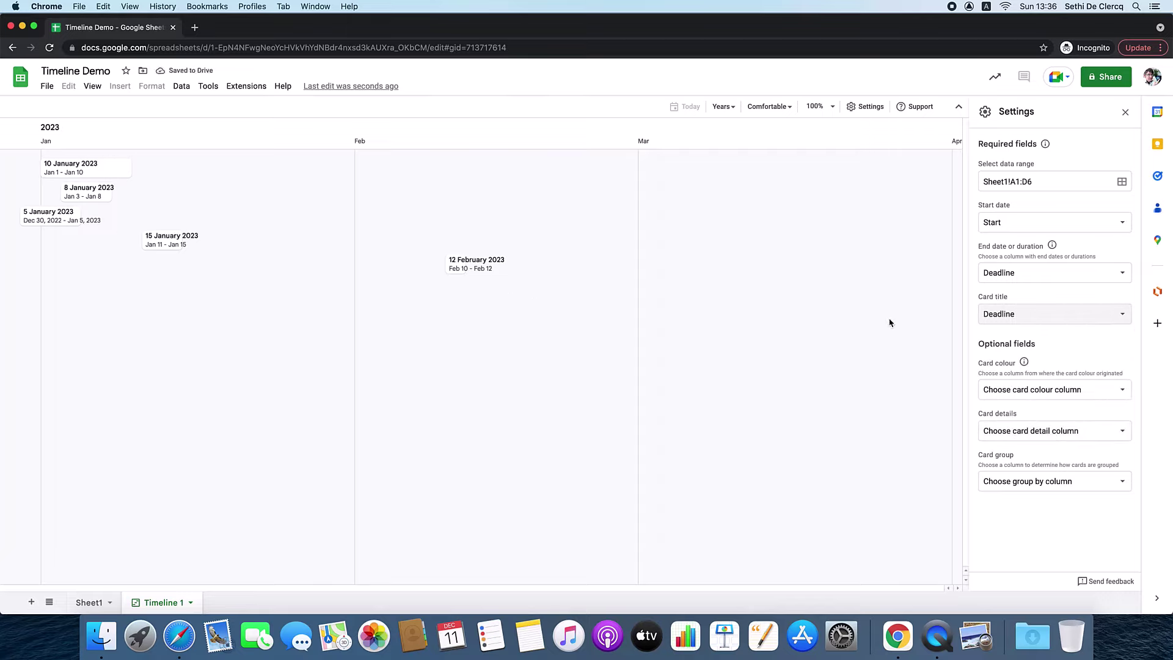
click(1029, 317)
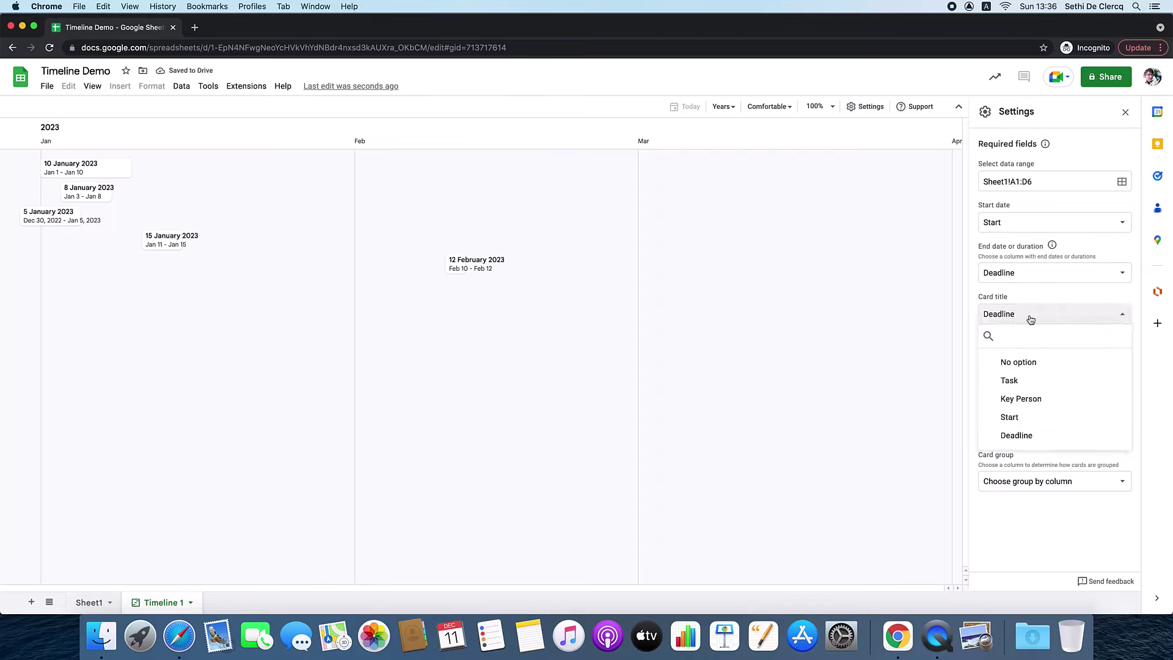
click(1059, 370)
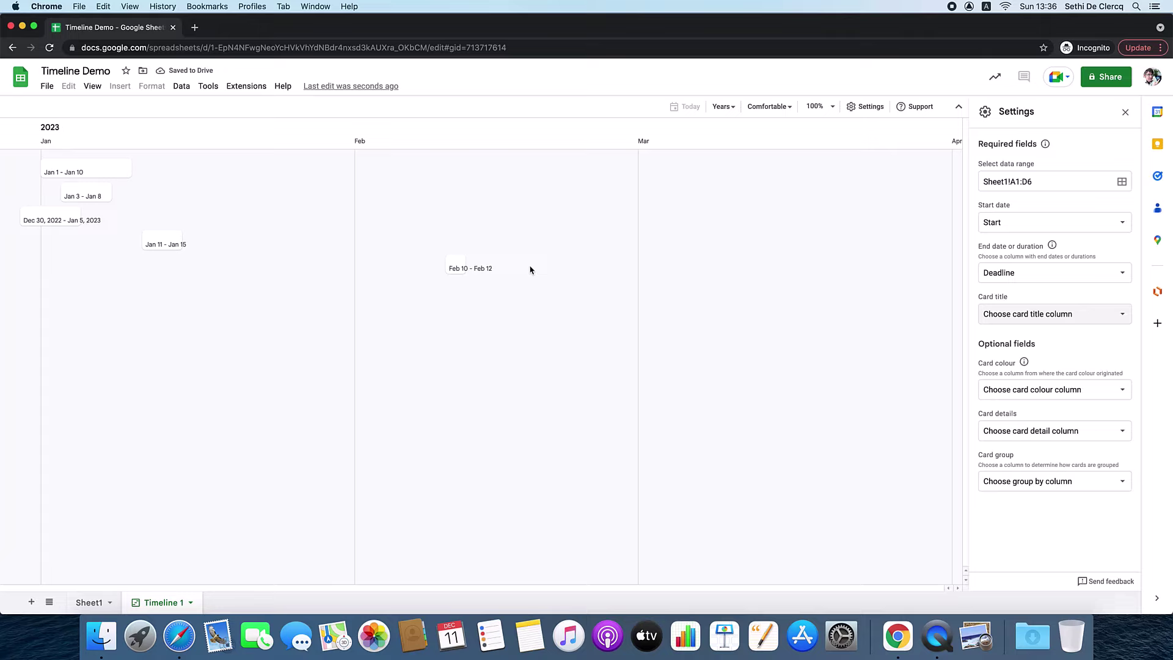
click(1032, 315)
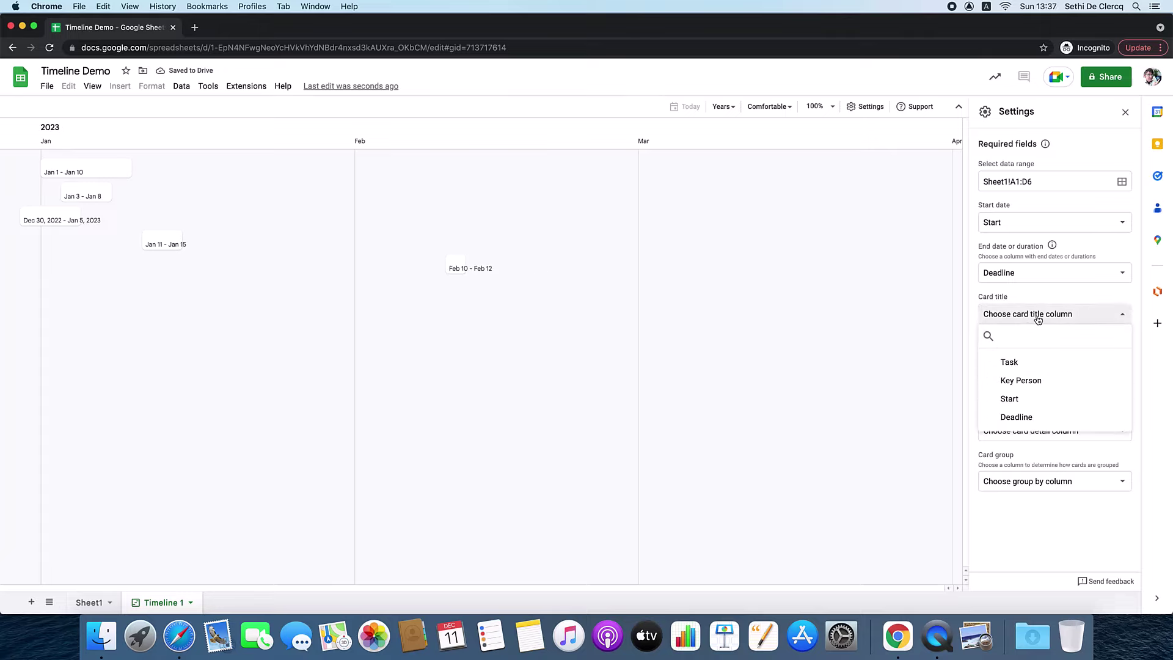
Title the timeline cards by Task and colour them by Key Person.
click(1042, 400)
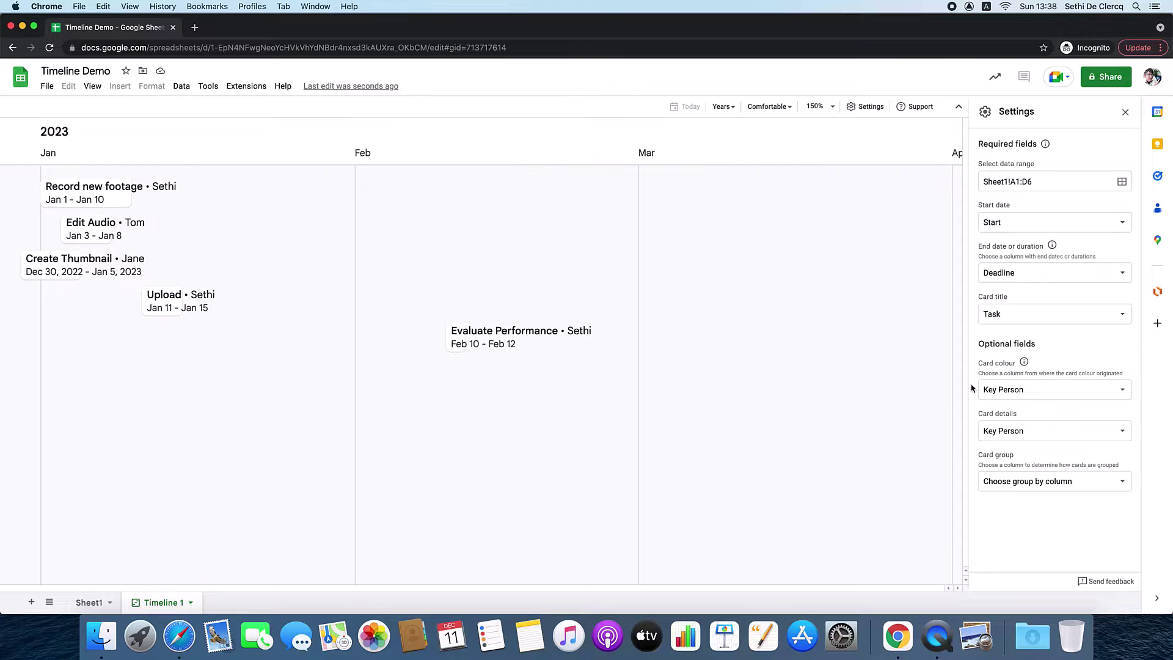
click(1024, 390)
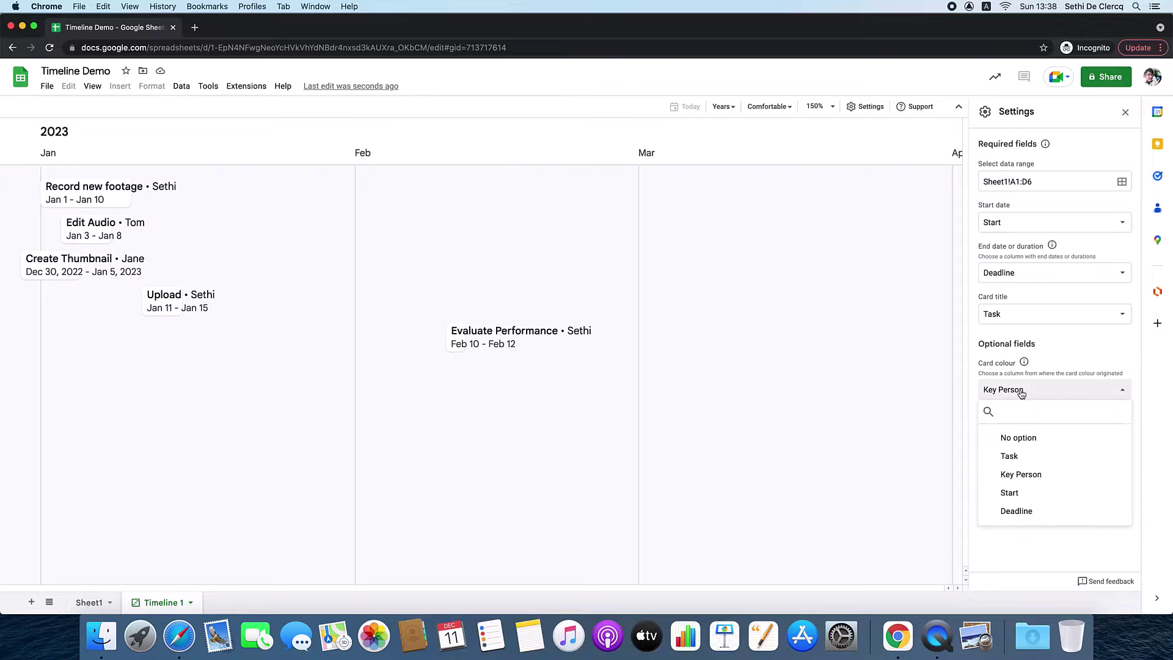
click(1055, 474)
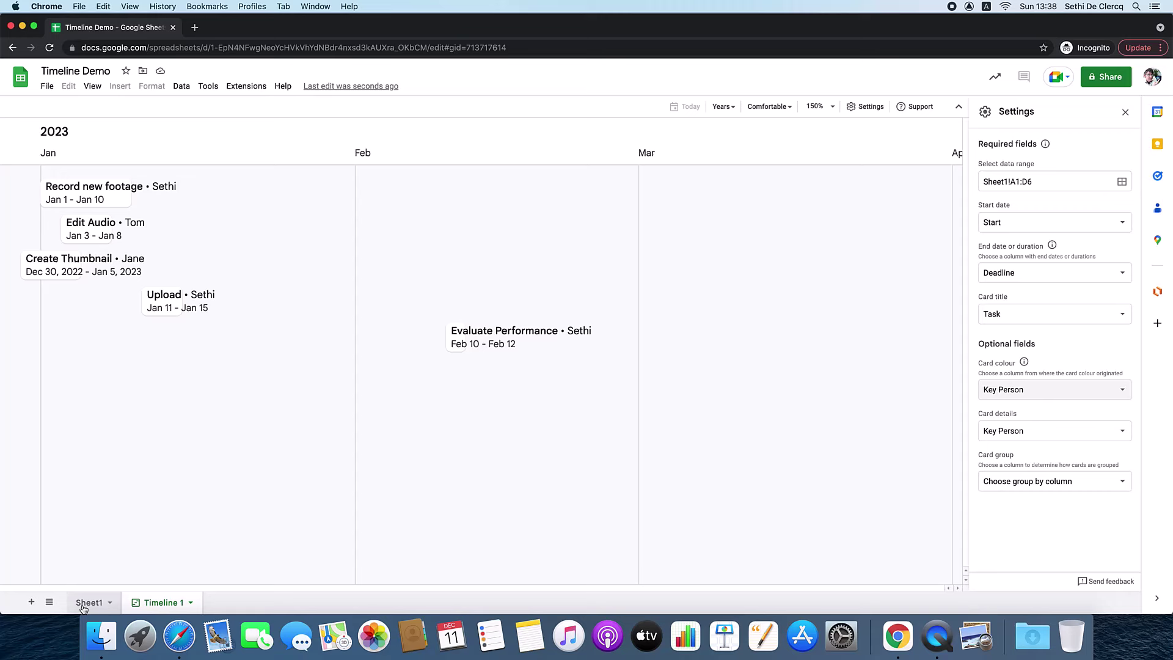
On Sheet1, add a column B 'Is equal to' rule for the first key person's name, green fill.
click(86, 604)
click(441, 270)
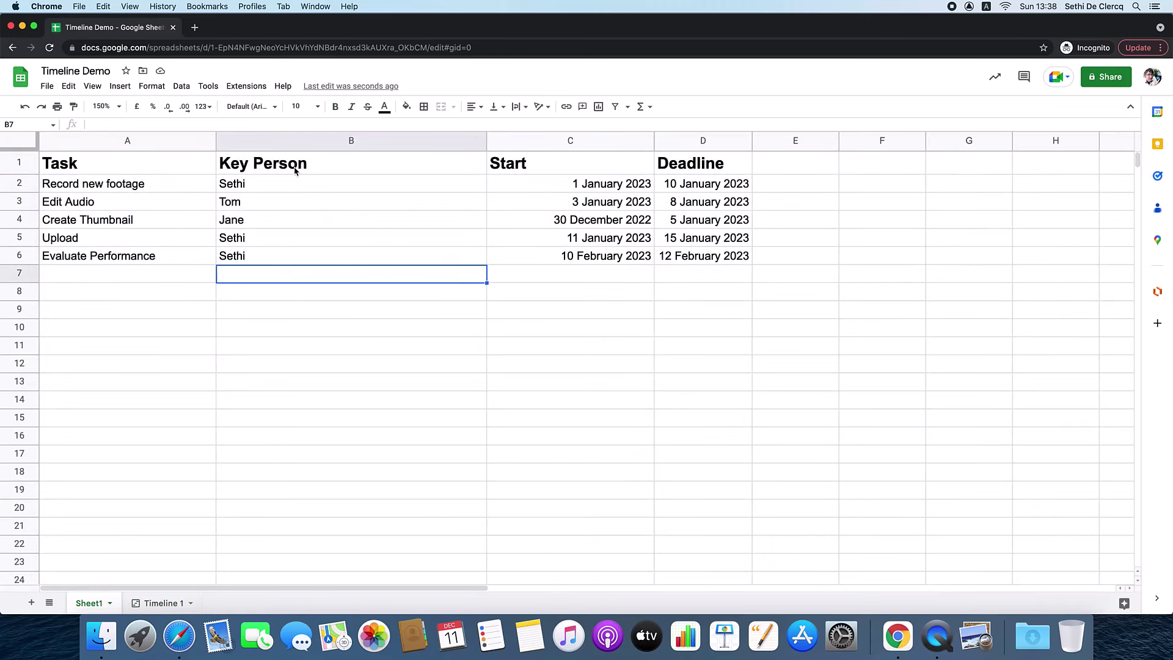
click(316, 141)
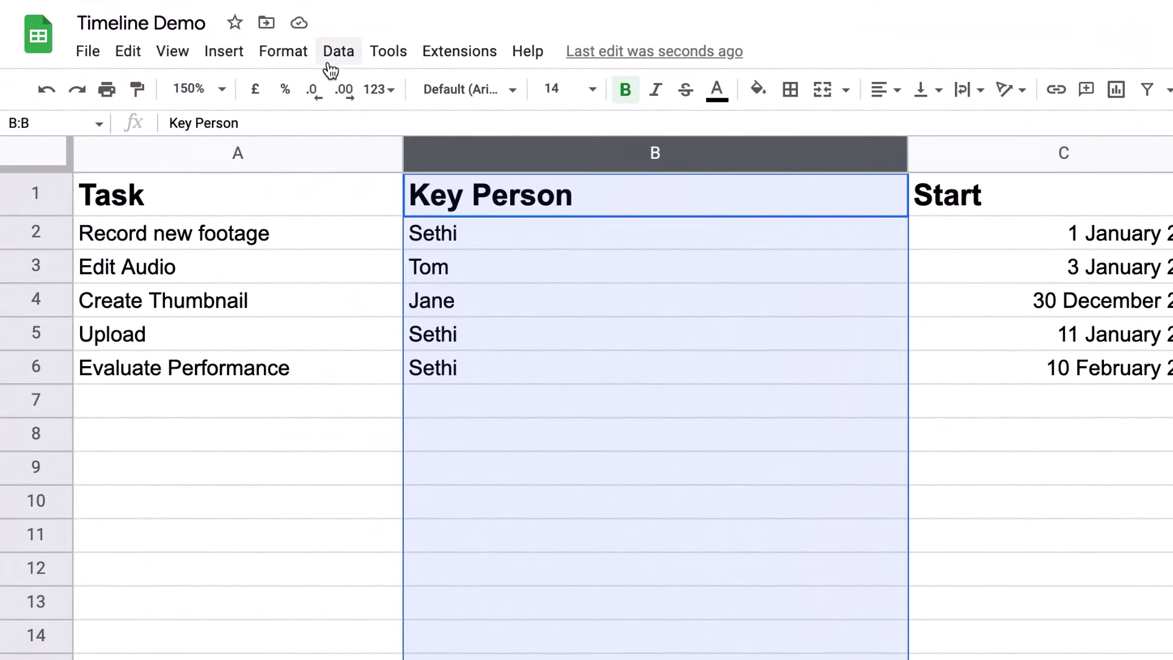
click(284, 51)
click(423, 434)
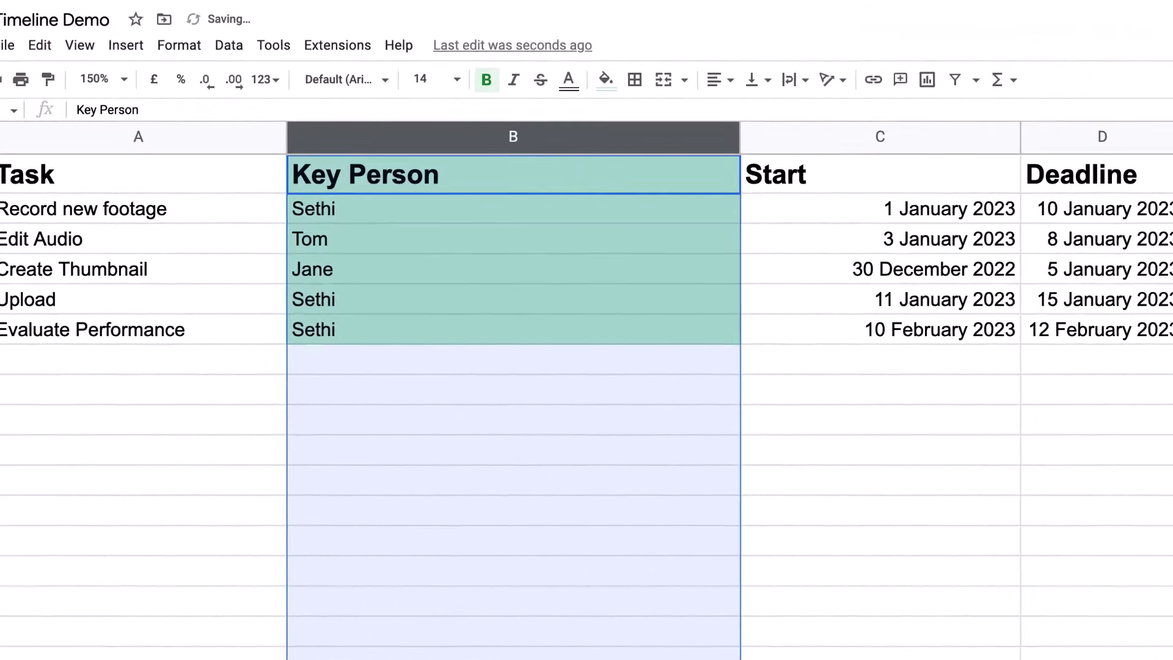
click(1039, 245)
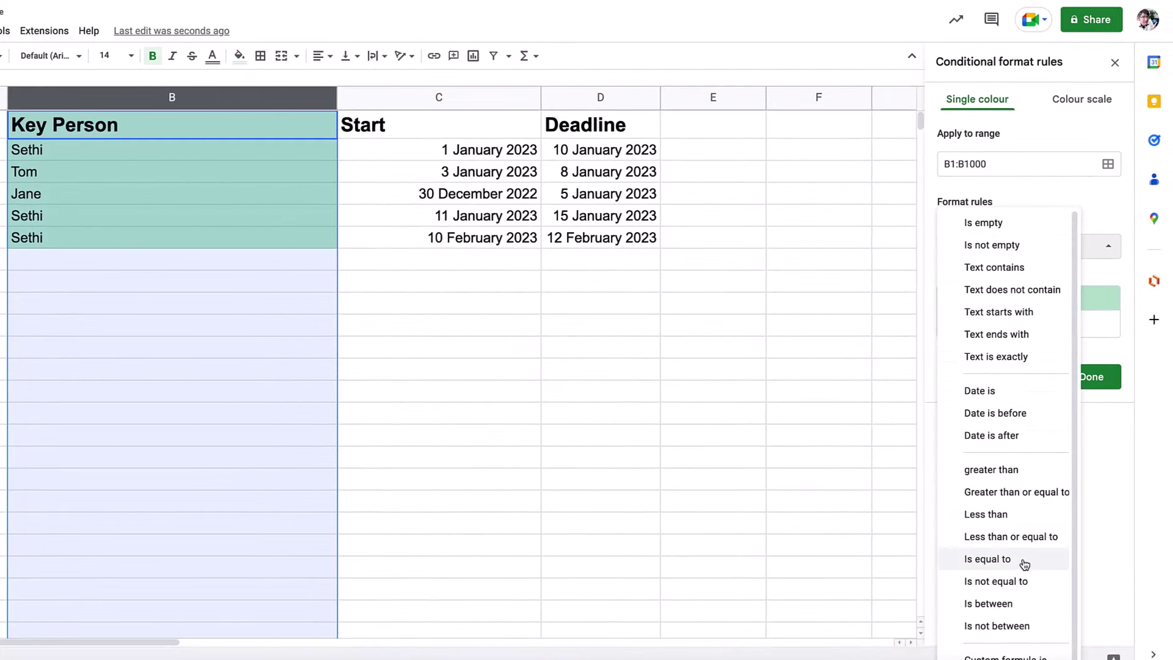
click(1025, 561)
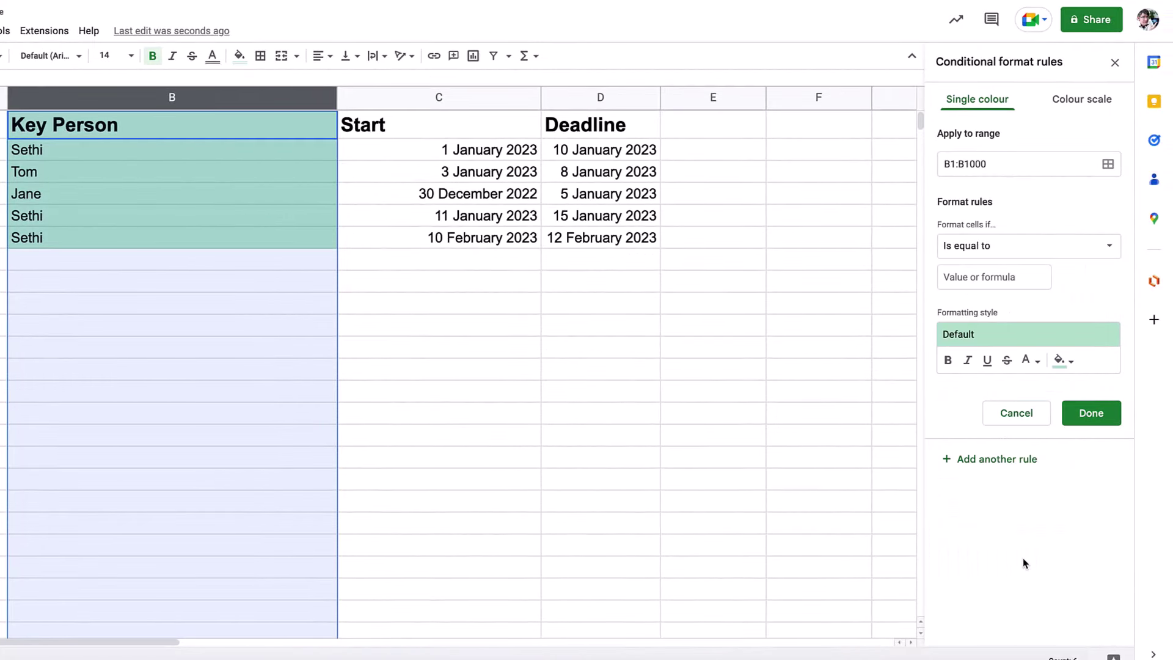
click(987, 283)
text(Sethi)
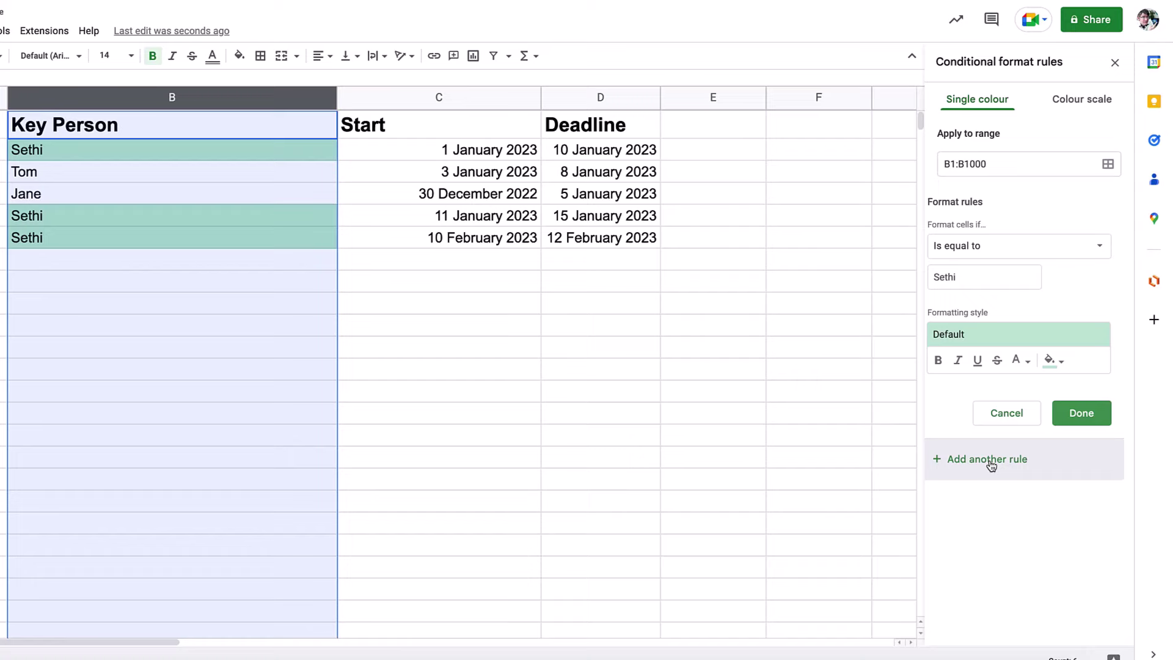
Add a rule filling cells equal to the second key person's name light yellow.
double_click(980, 276)
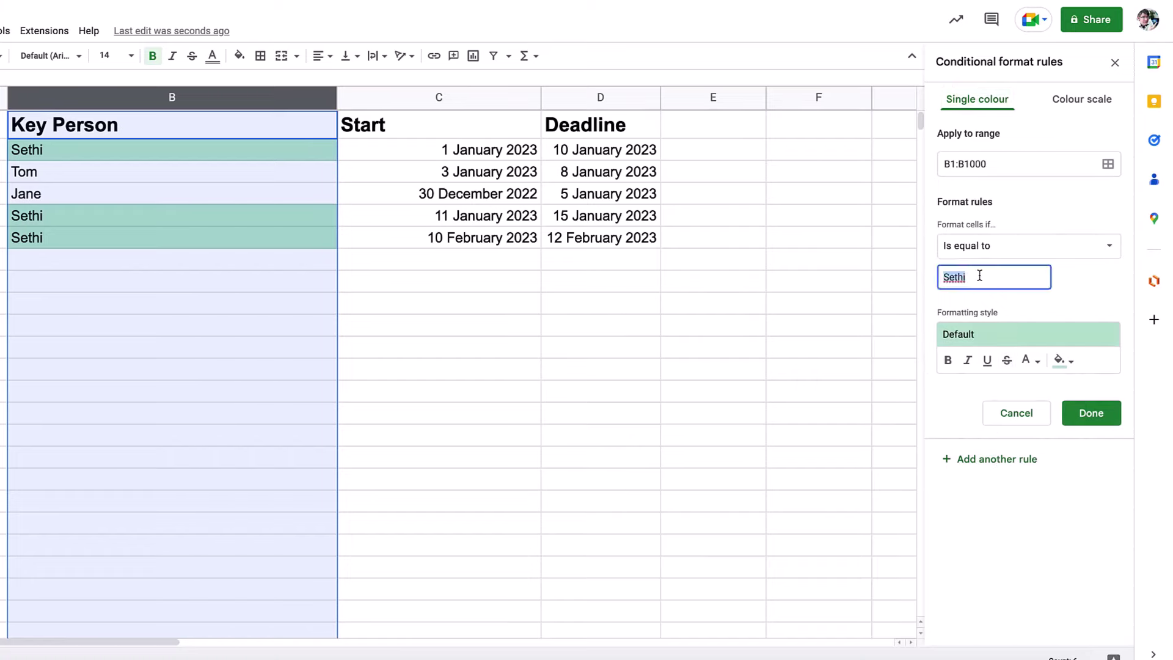
text(Jane)
click(1062, 361)
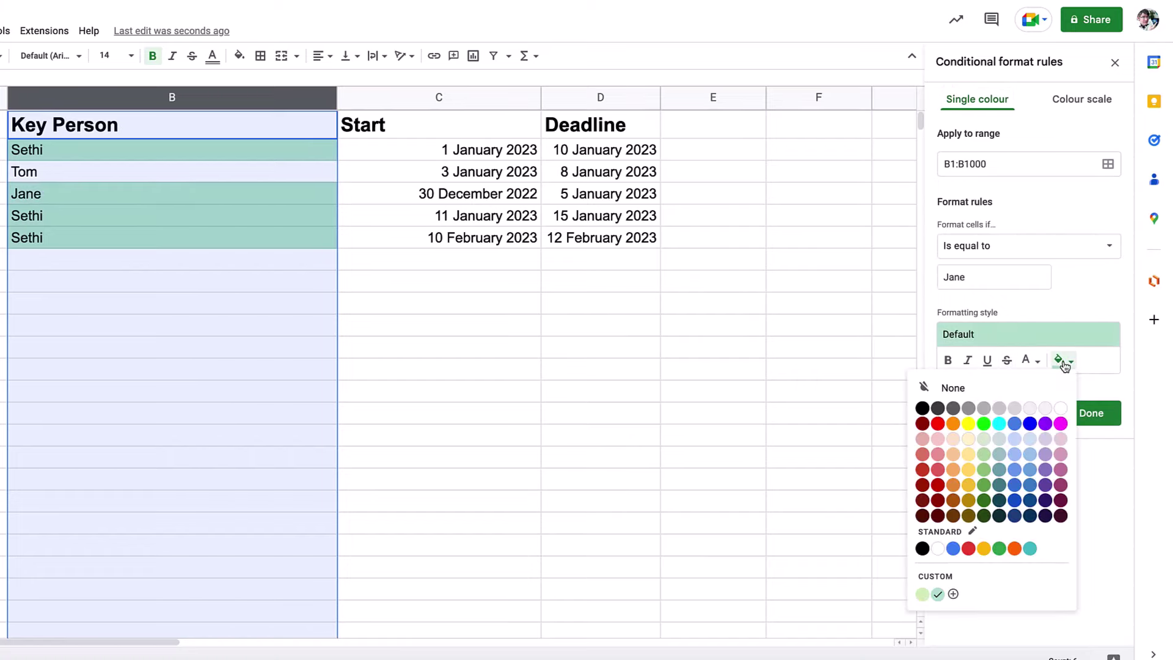
click(970, 468)
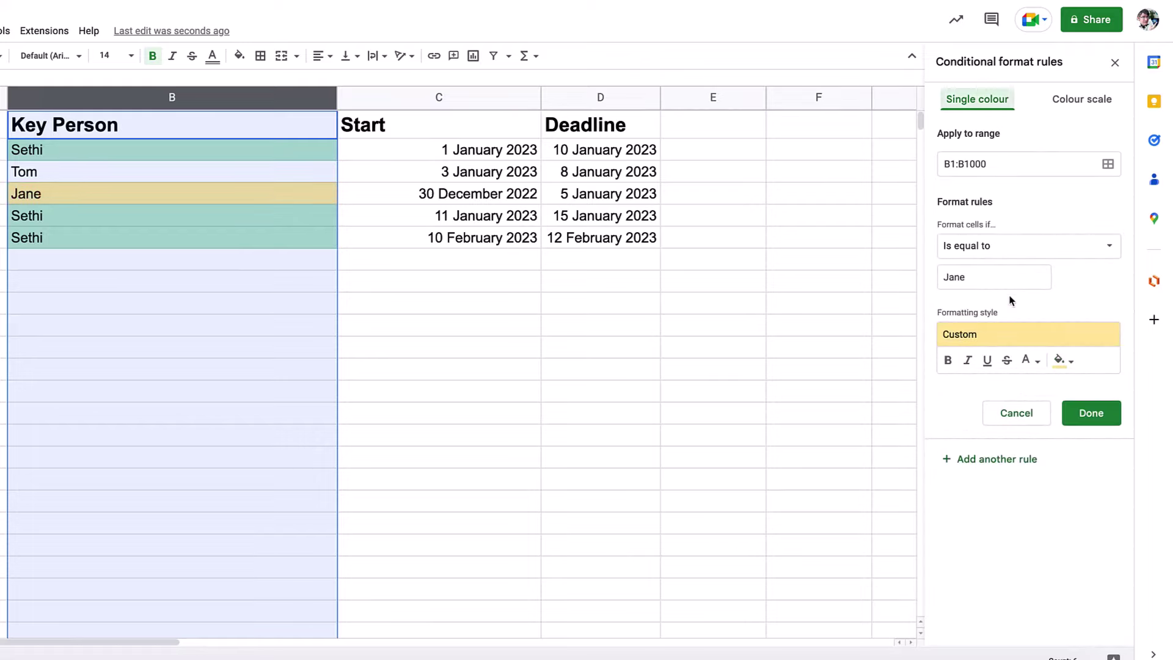
Add a rule filling cells equal to the third key person's name purple, and save.
double_click(985, 281)
text(Tom)
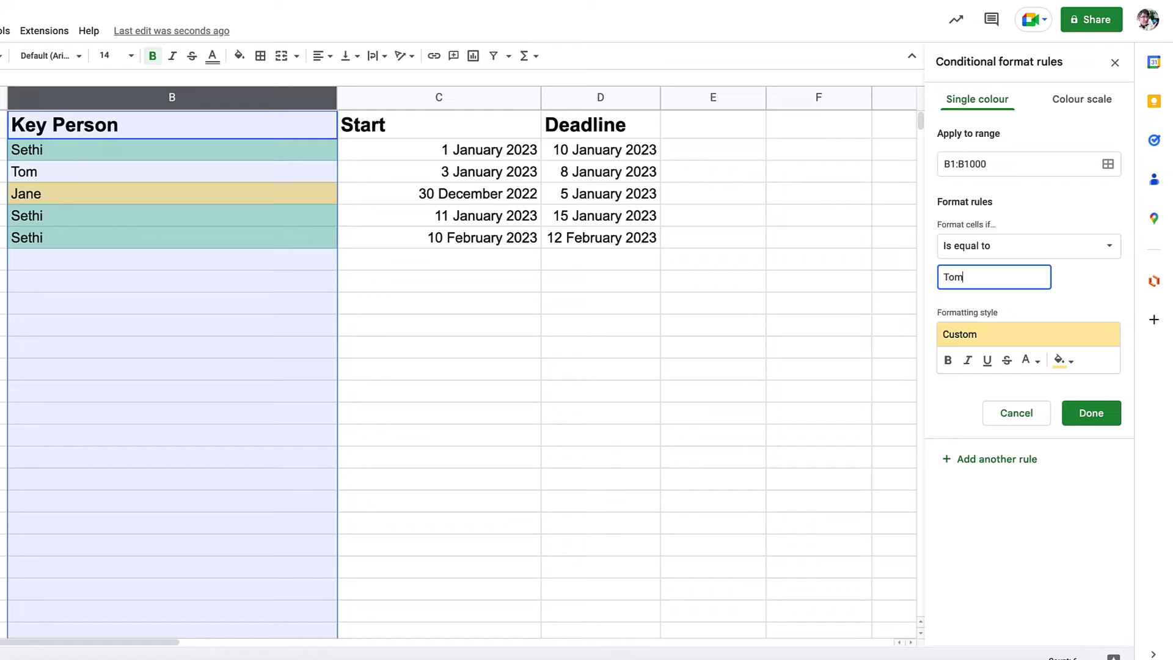
click(1071, 363)
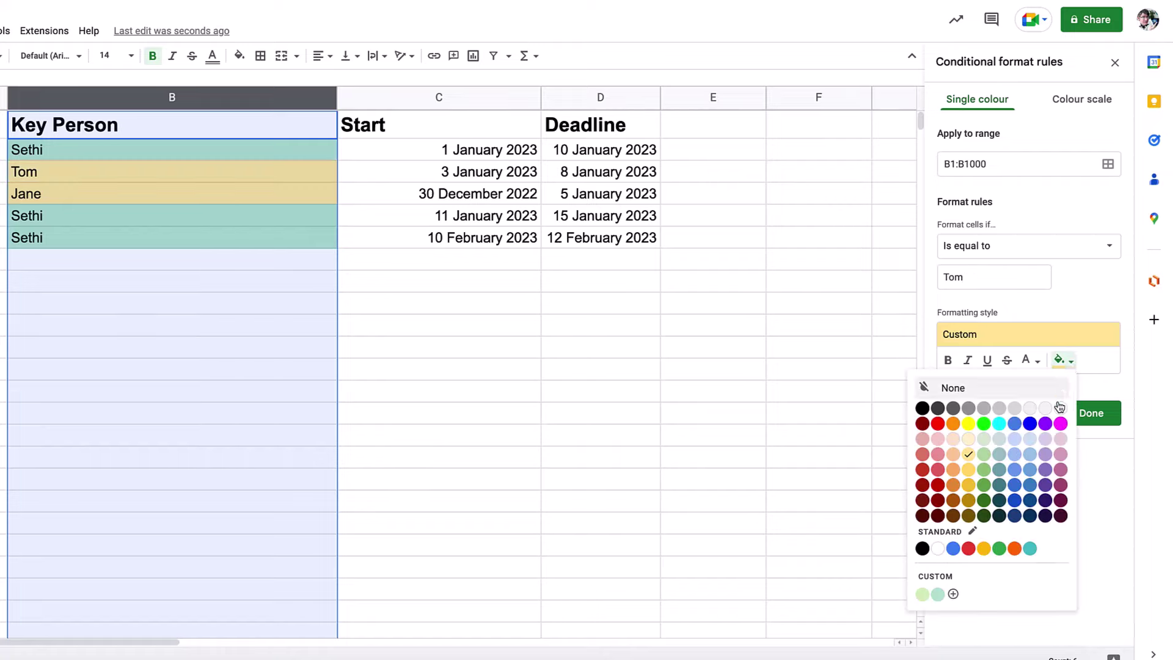
click(1030, 457)
click(1066, 361)
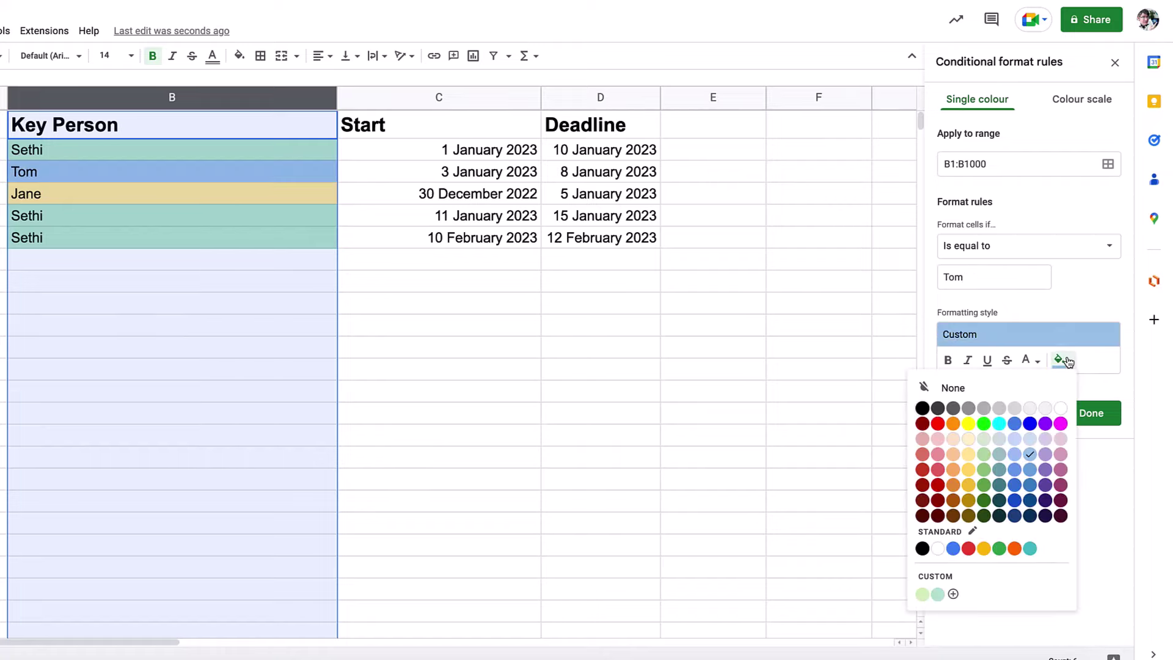
click(1046, 459)
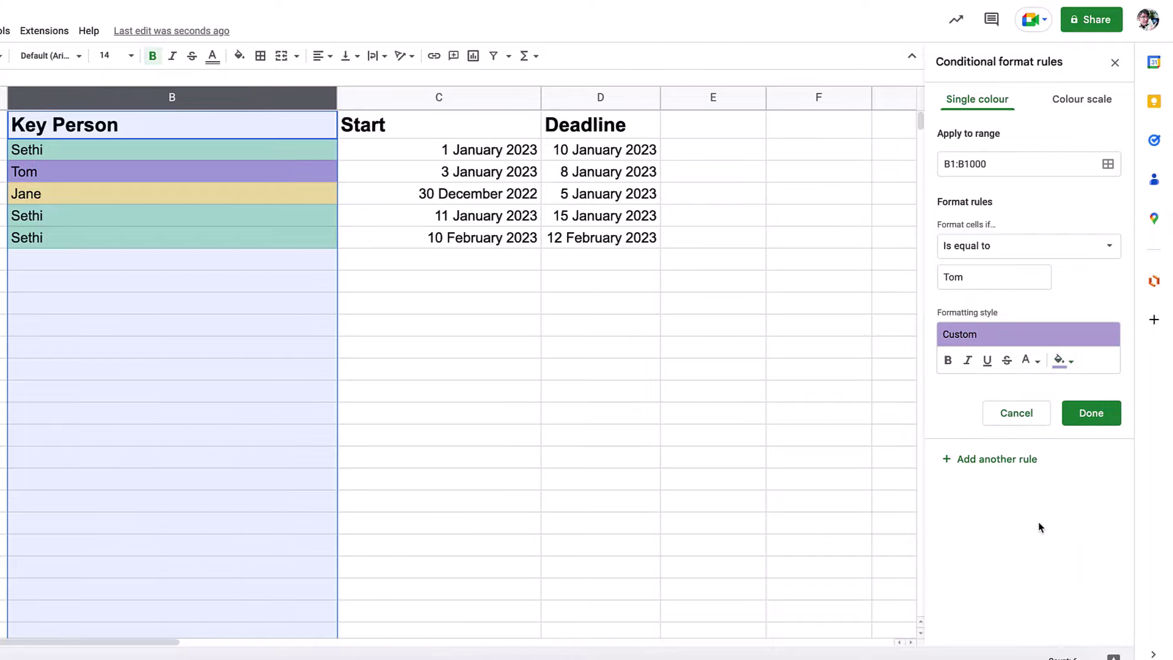
click(1092, 413)
Close the rules panel, view the colour-coded Timeline 1 cards, then return to Sheet1.
click(602, 462)
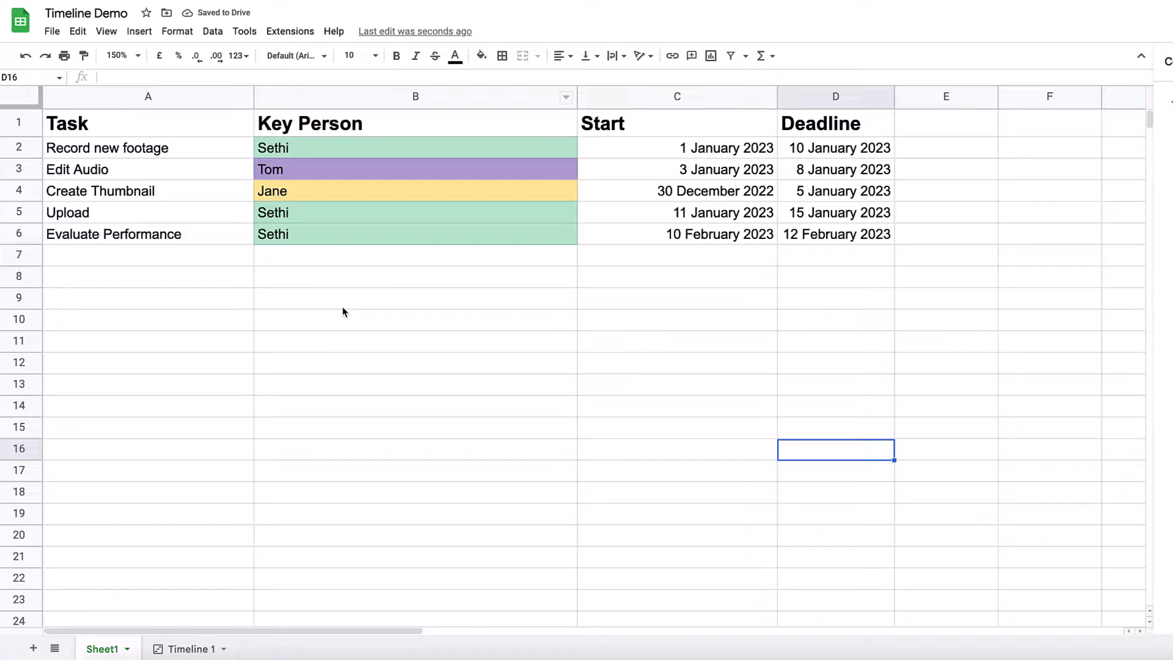
click(195, 645)
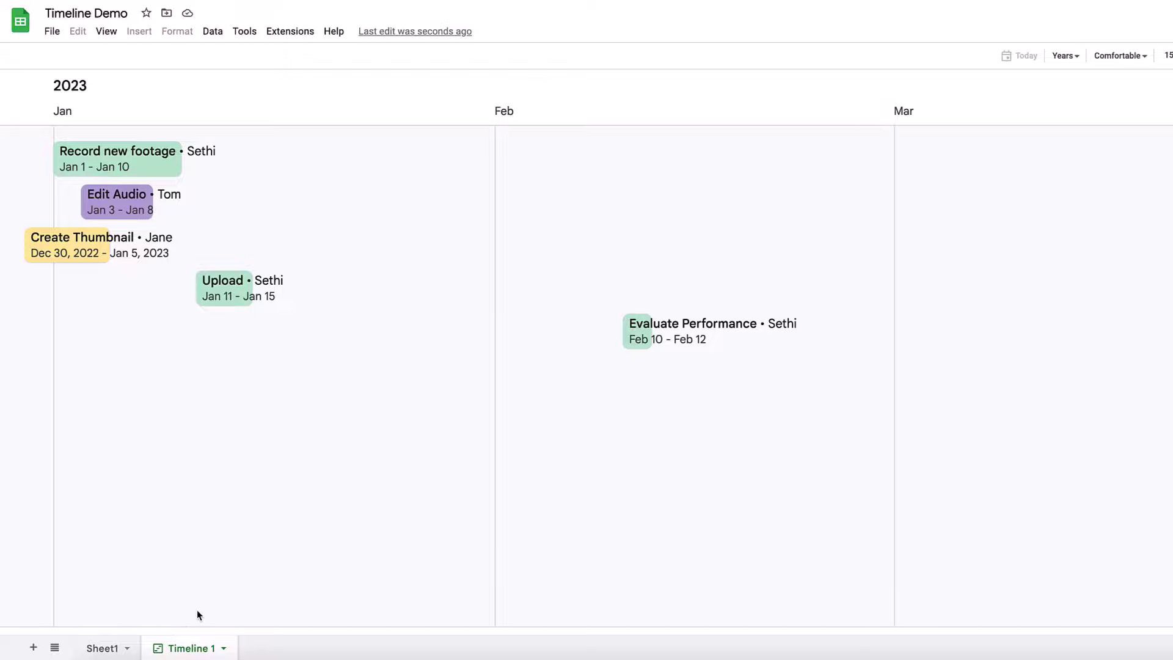
click(123, 647)
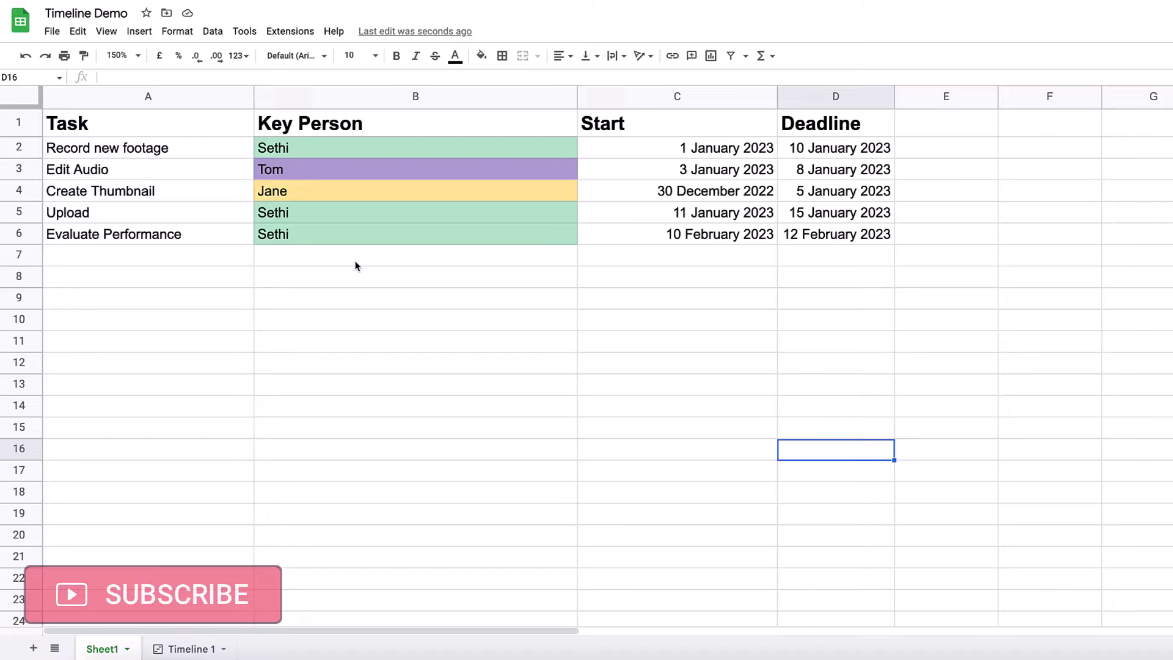
Fill row 7 with Extra Task, a key person, start 30 March 2023 and deadline 14 April 2023.
click(227, 264)
text(Extra)
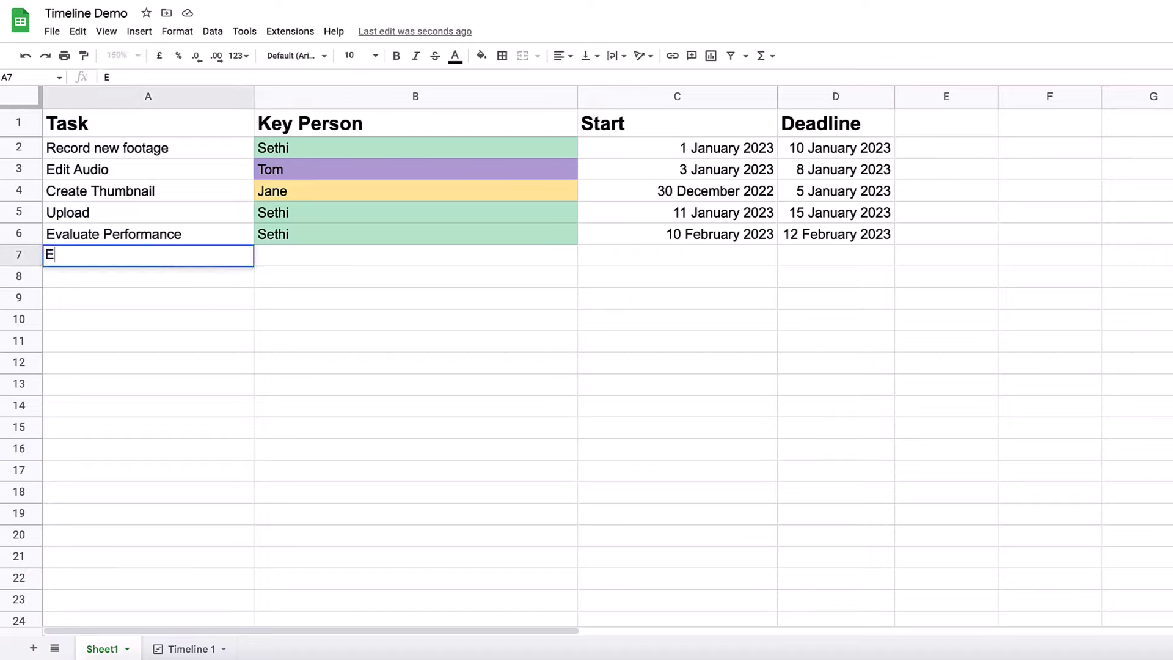
text(sk)
key(Tab)
text(Sethi)
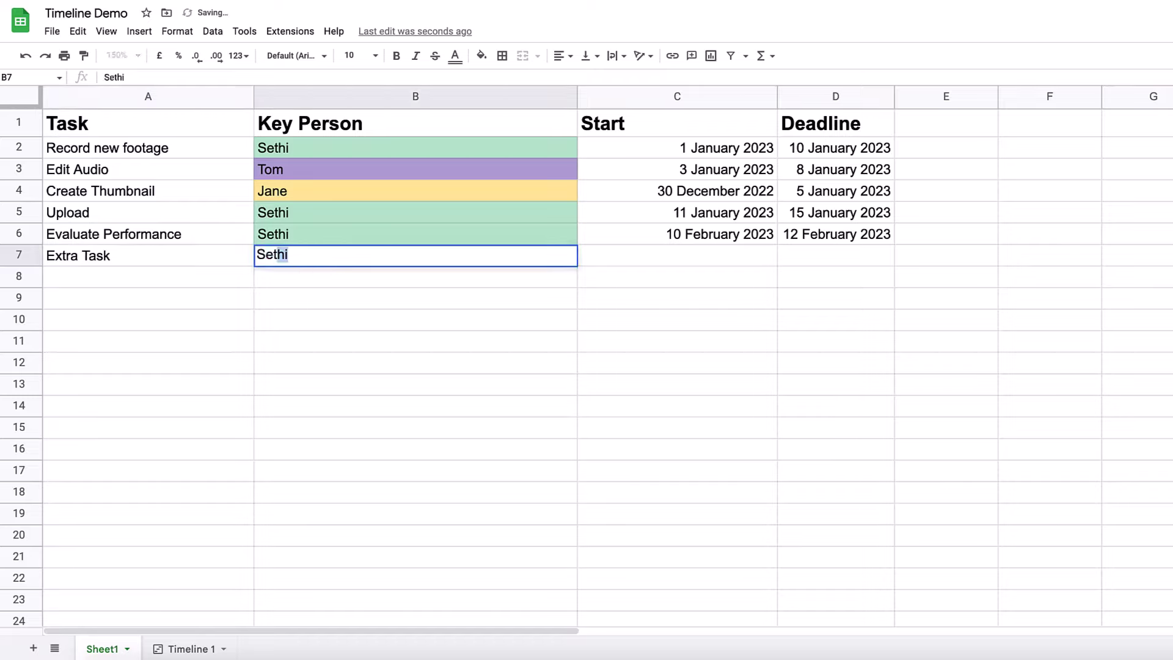
click(662, 261)
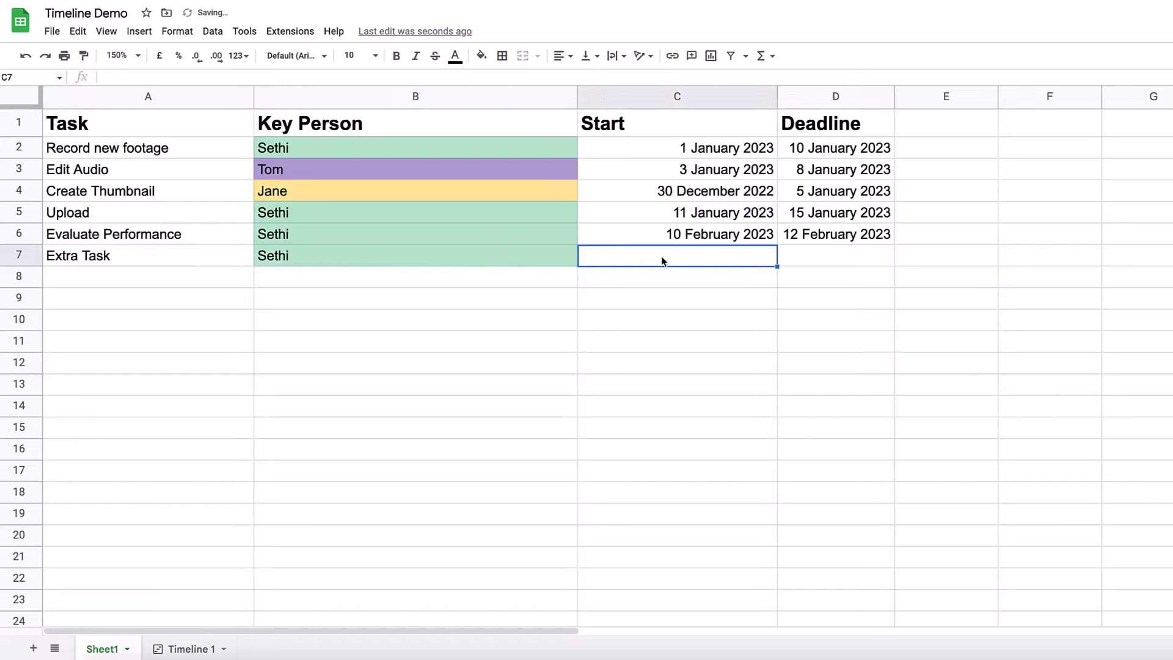
text(30 March 2023)
click(841, 254)
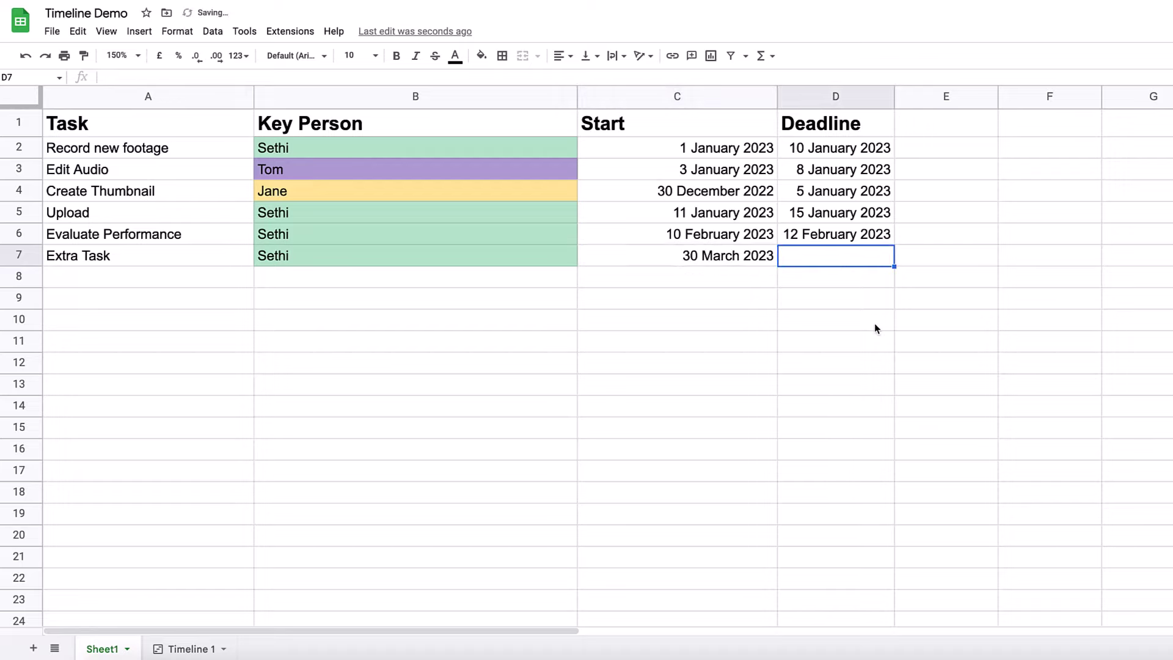
text(49)
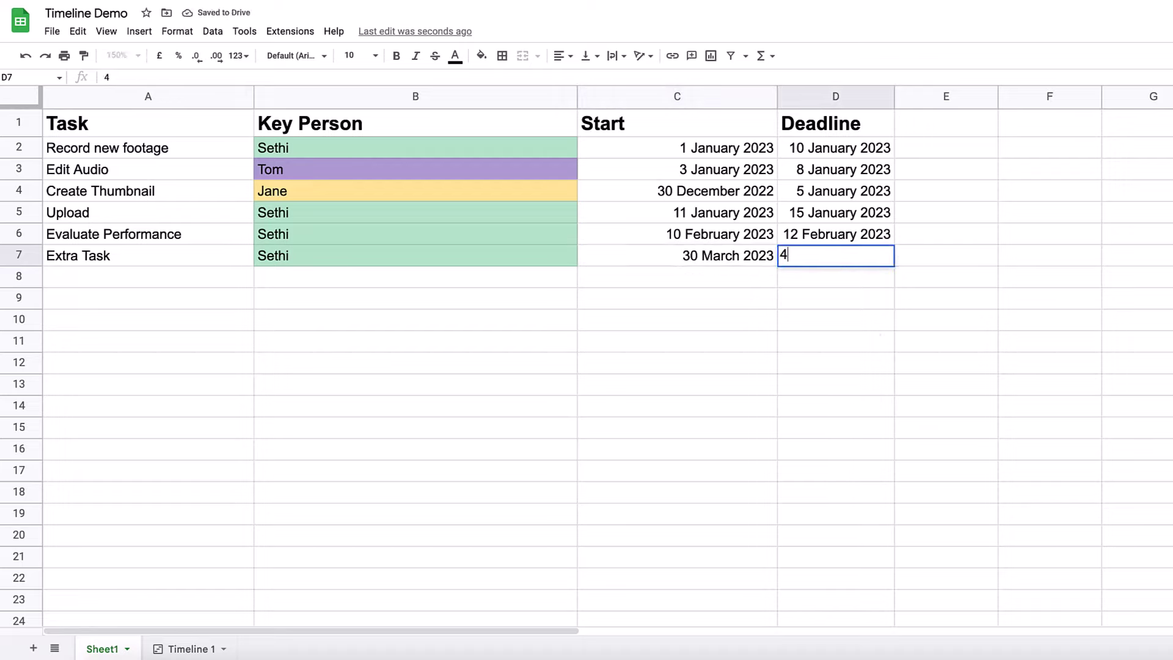
key(BackSpace)
key(BackSpace)
text(14 April 2023)
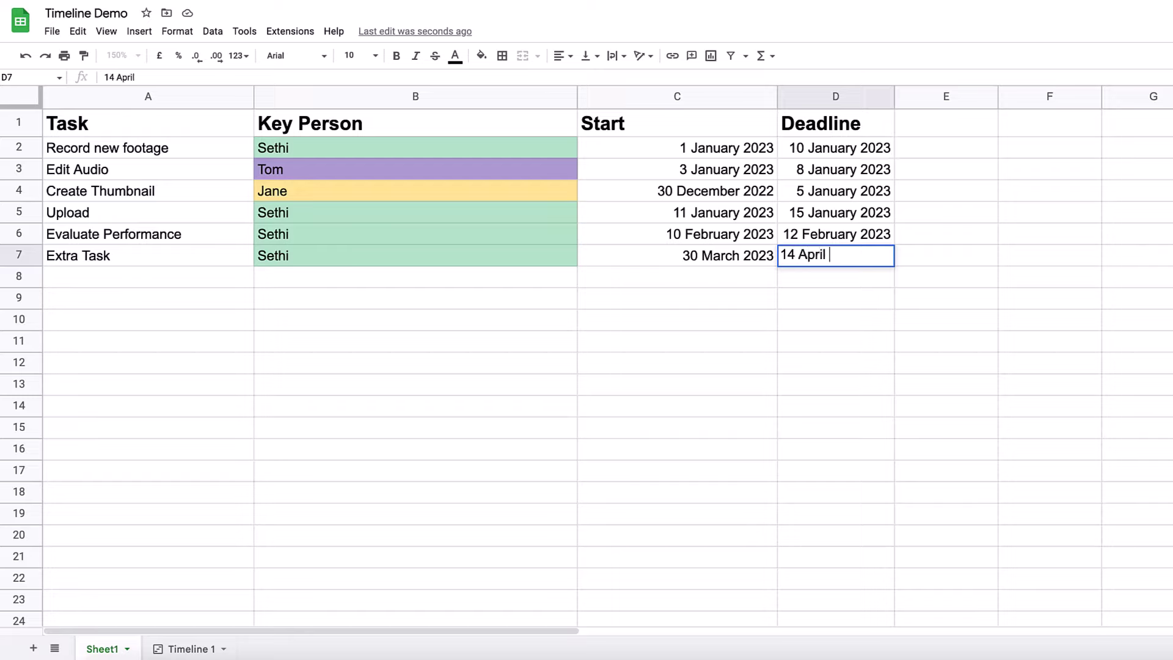
click(846, 329)
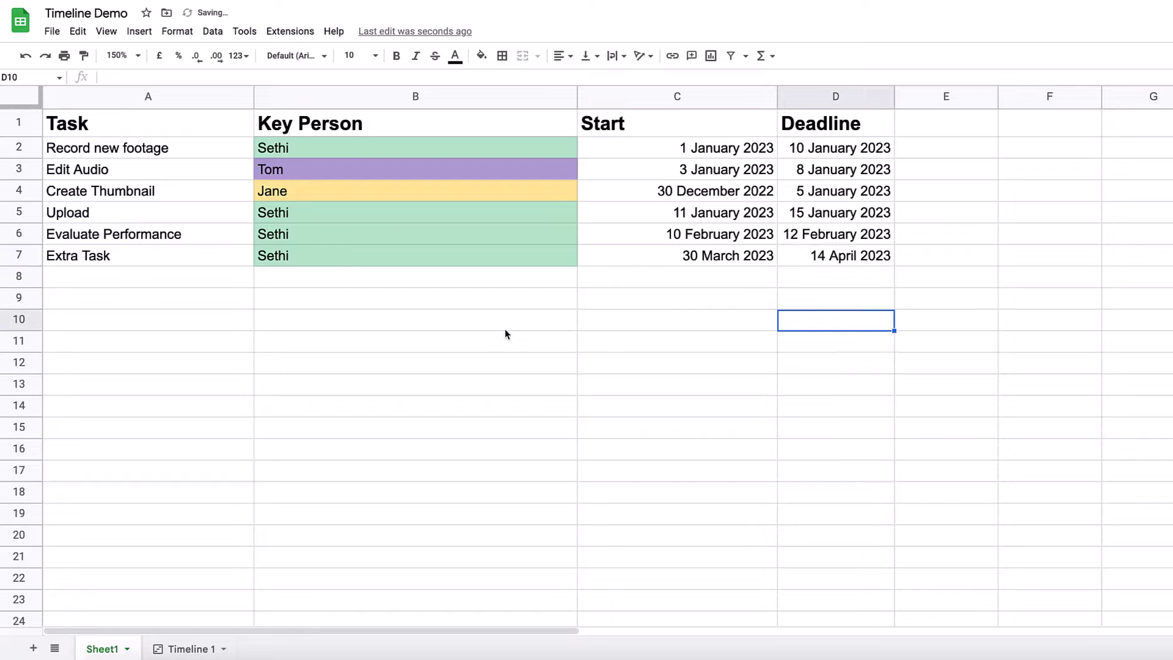
Replace the key person in B7 with a different person's name.
click(416, 255)
text(James)
click(361, 372)
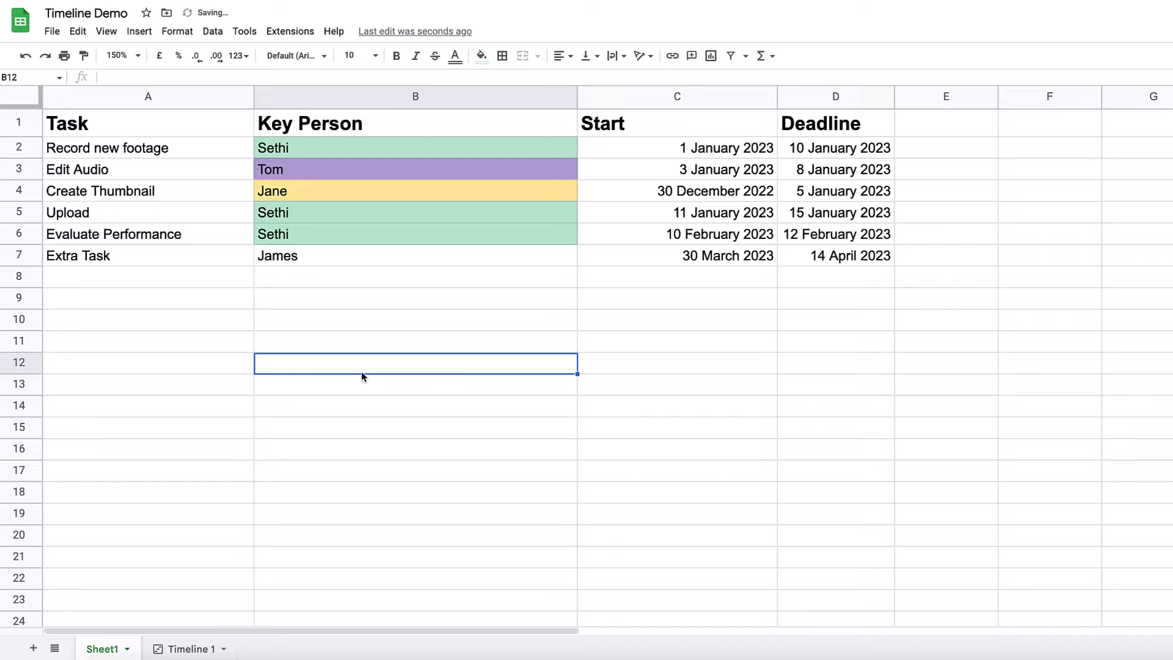
click(330, 260)
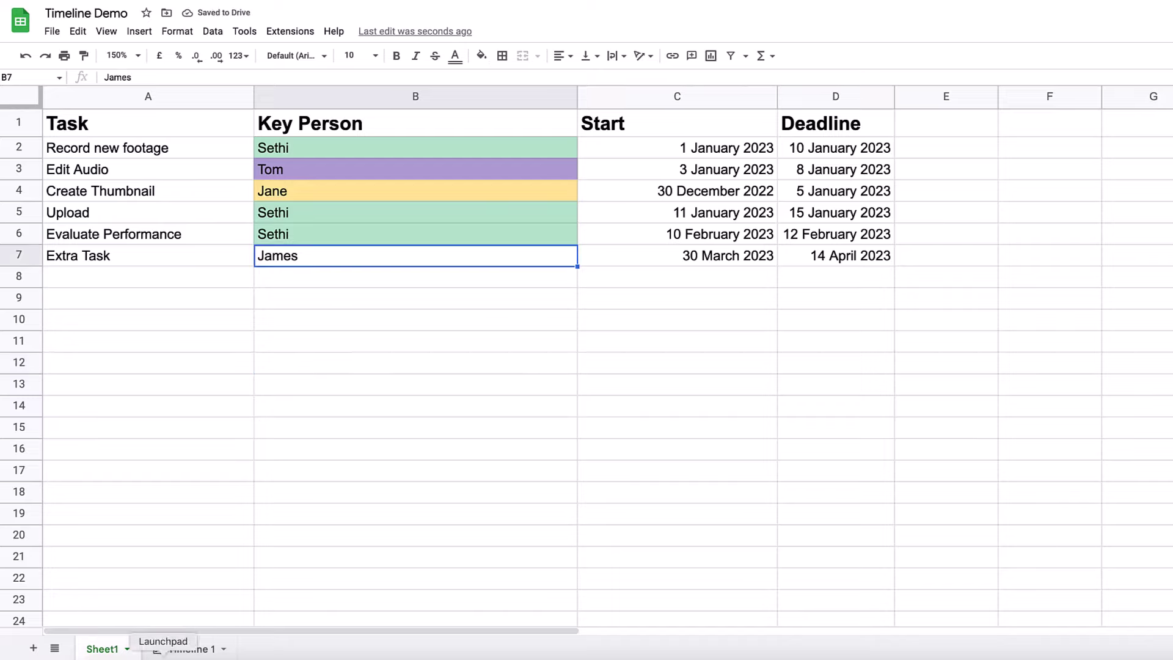
On Timeline 1, colour the Extra Task card (30 March–14 April) pink and close its details.
click(202, 648)
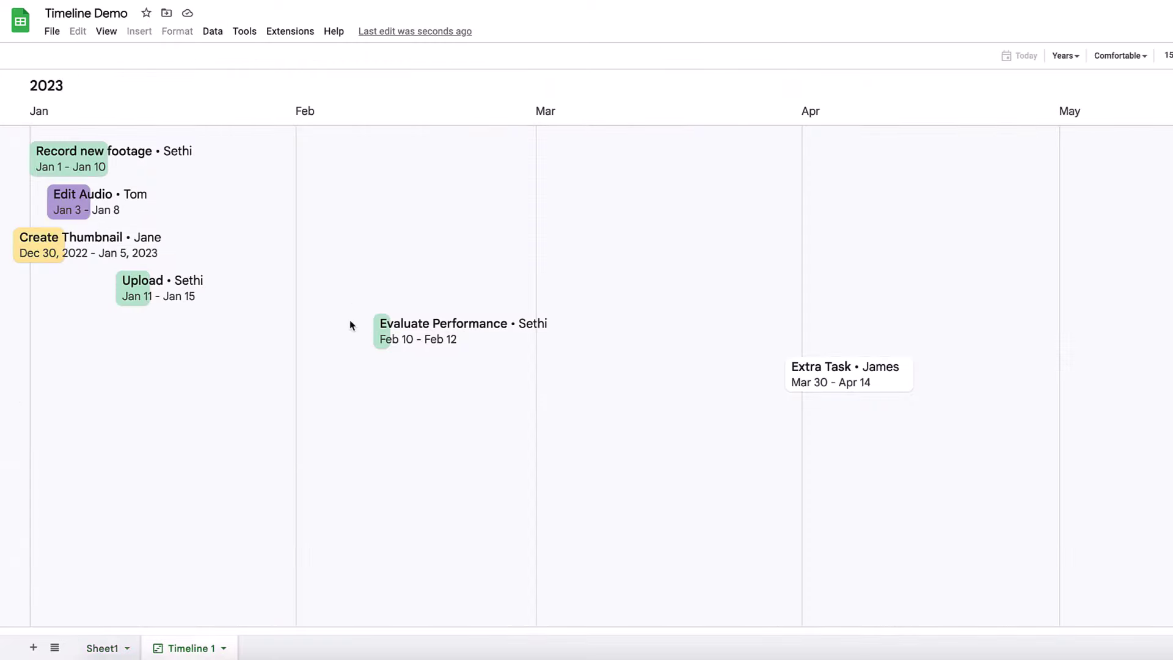
click(835, 383)
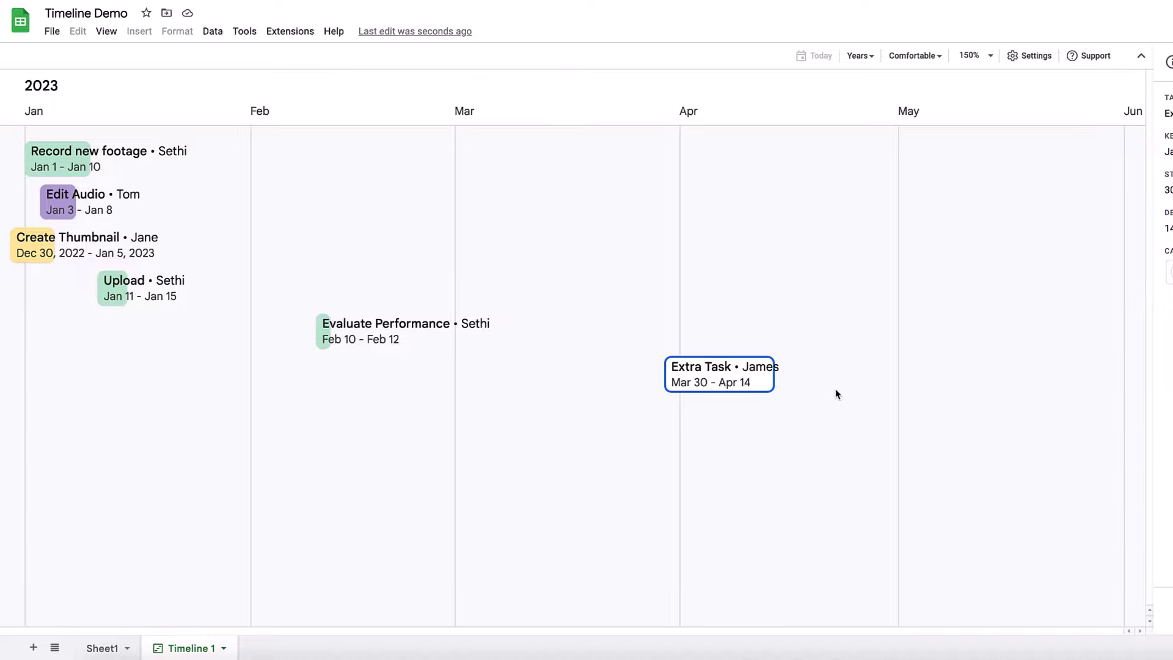
click(972, 280)
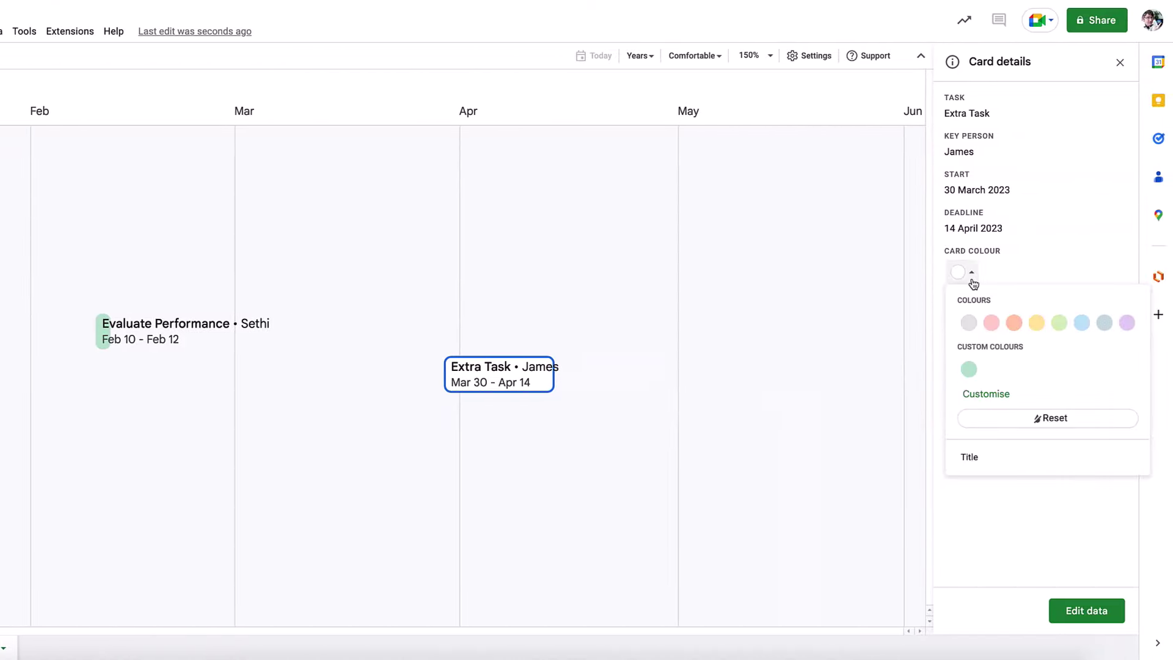
click(991, 324)
click(786, 440)
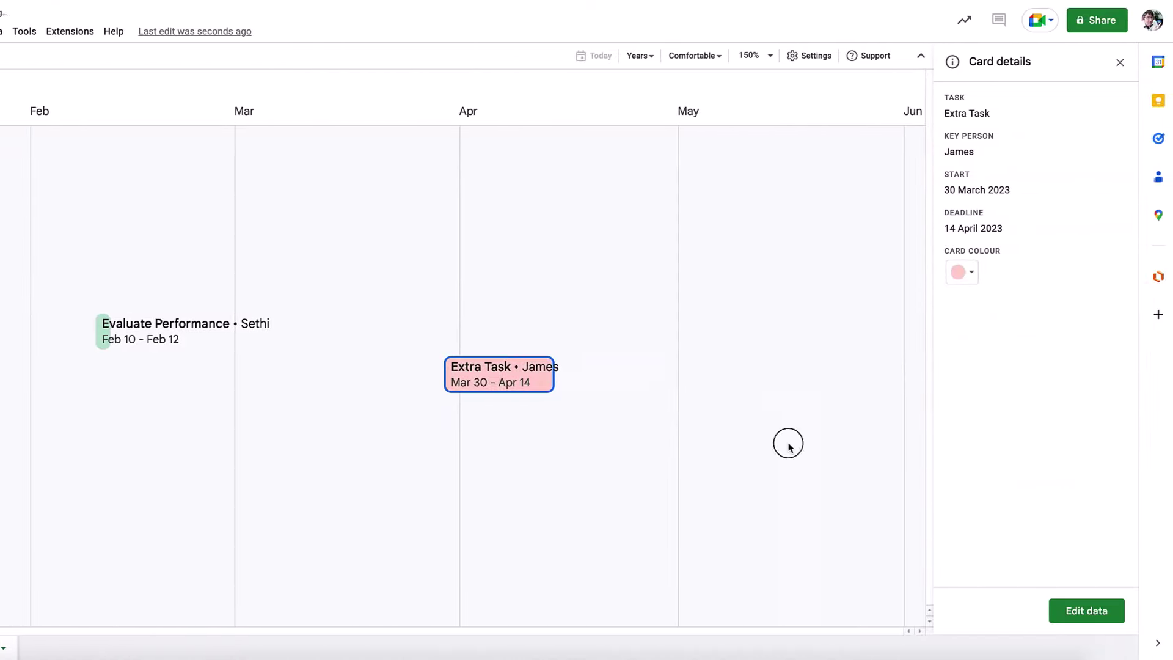